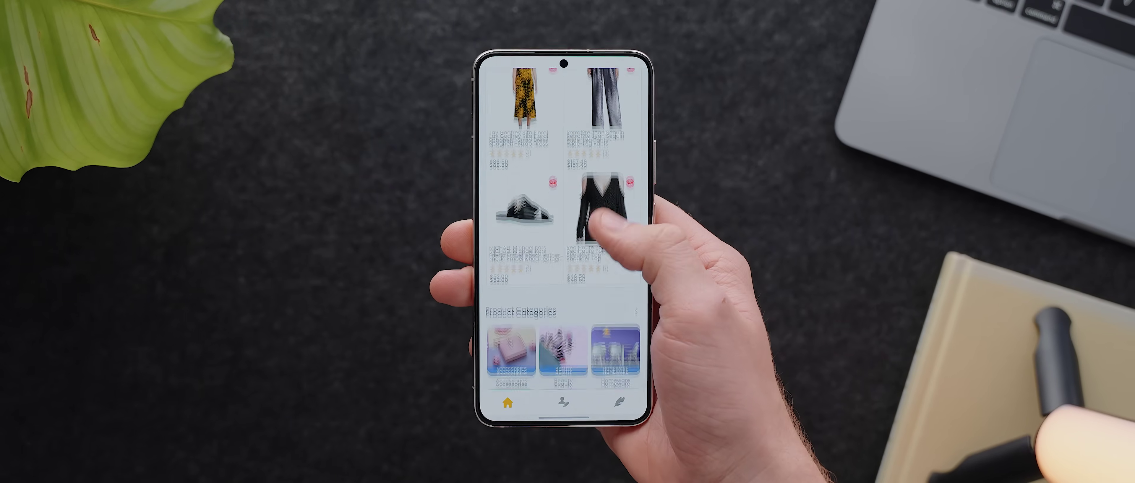
Step: Scroll down the My Apps dashboard to show the existing shop app
{"action": "scroll", "coordinate": [560, 242], "scroll_direction": "down", "scroll_amount": 6}
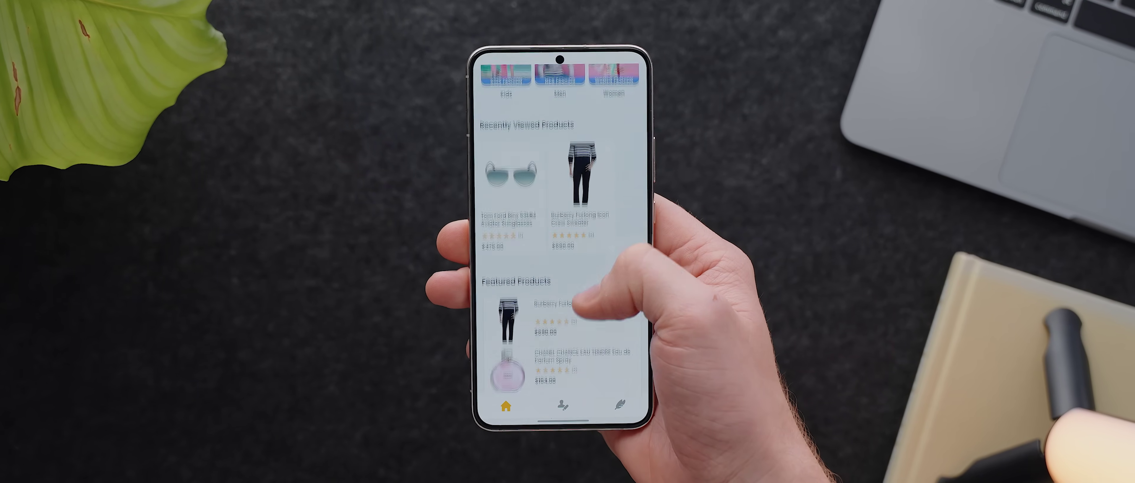
{"action": "scroll", "coordinate": [560, 242], "scroll_direction": "down", "scroll_amount": 5}
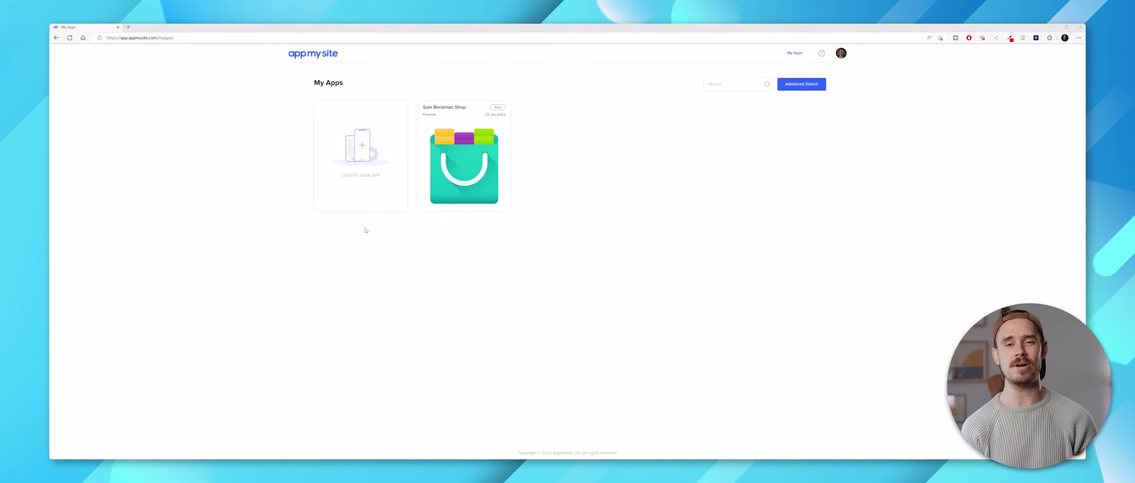
Step: Create a new app for dailyfashionstore.com as a WordPress WooCommerce site and begin typing its name
{"action": "left_click", "coordinate": [359, 163]}
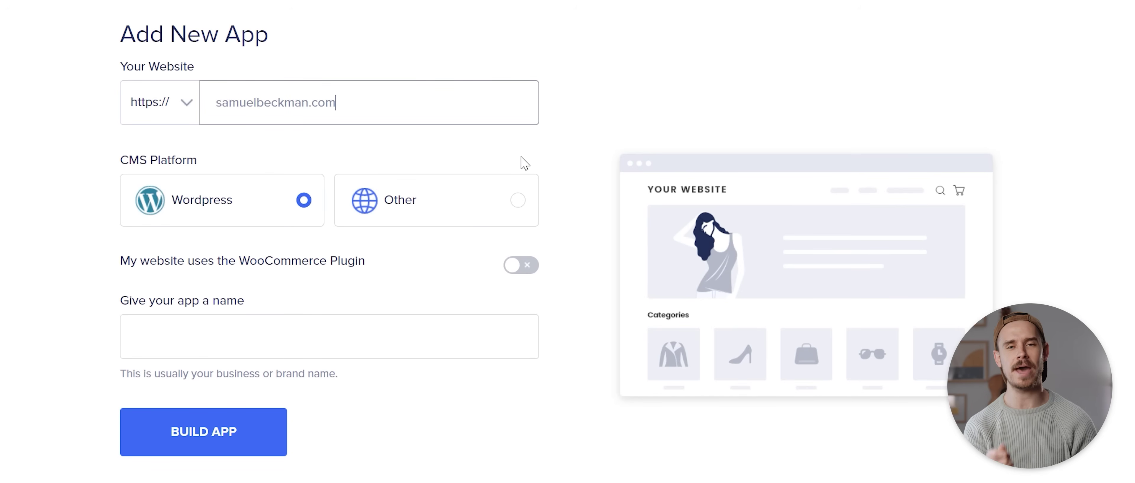
{"action": "left_click", "coordinate": [519, 201]}
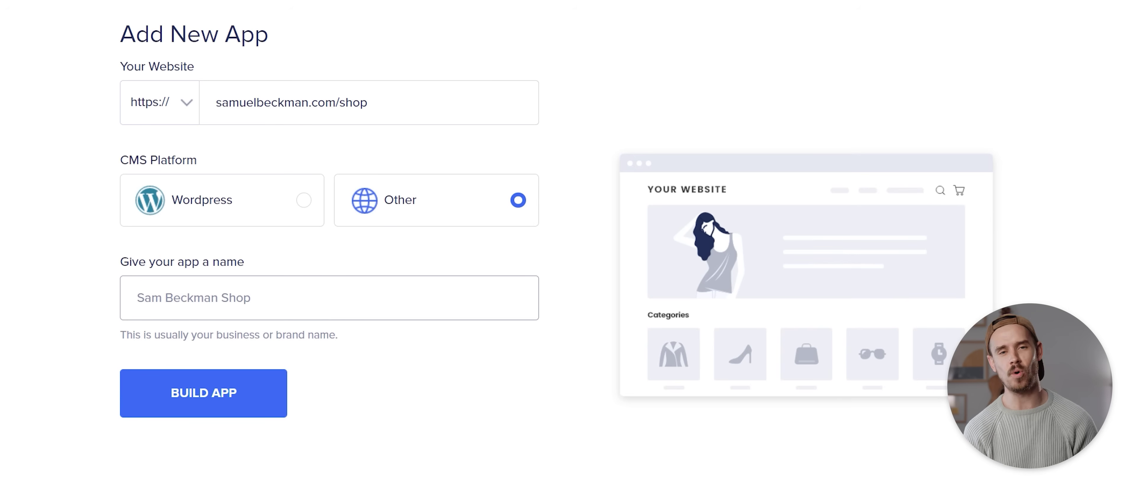
{"action": "left_click", "coordinate": [237, 396]}
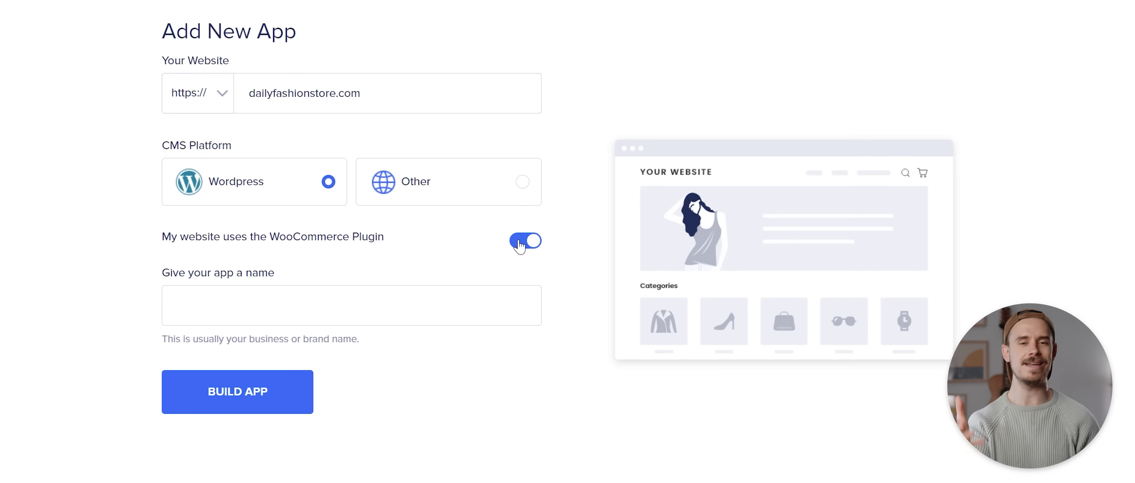
{"action": "type", "text": "Daily Fashion"}
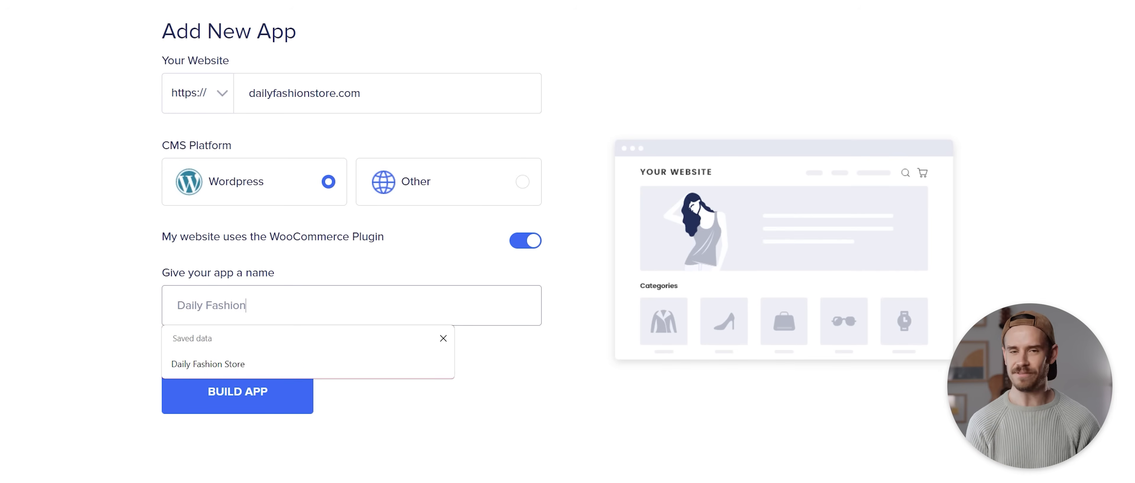
{"action": "key", "text": "Escape"}
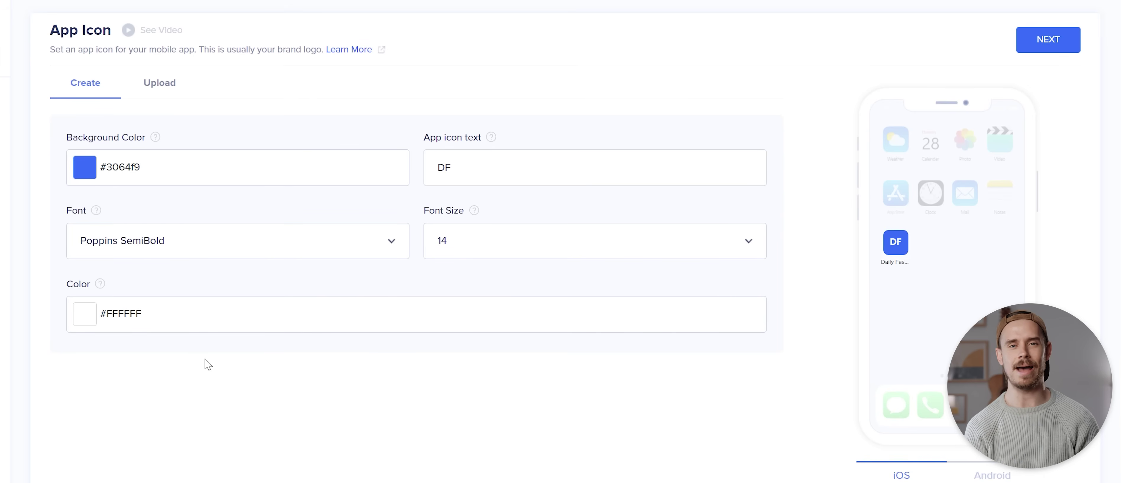
Step: Try a yellow background colour for the app icon
{"action": "left_click", "coordinate": [140, 182]}
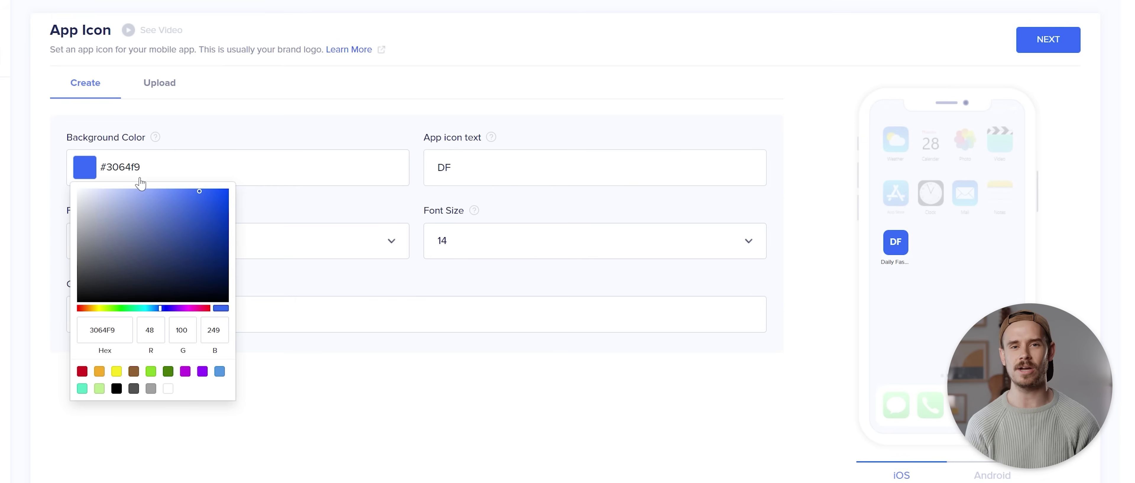
{"action": "left_click", "coordinate": [102, 308]}
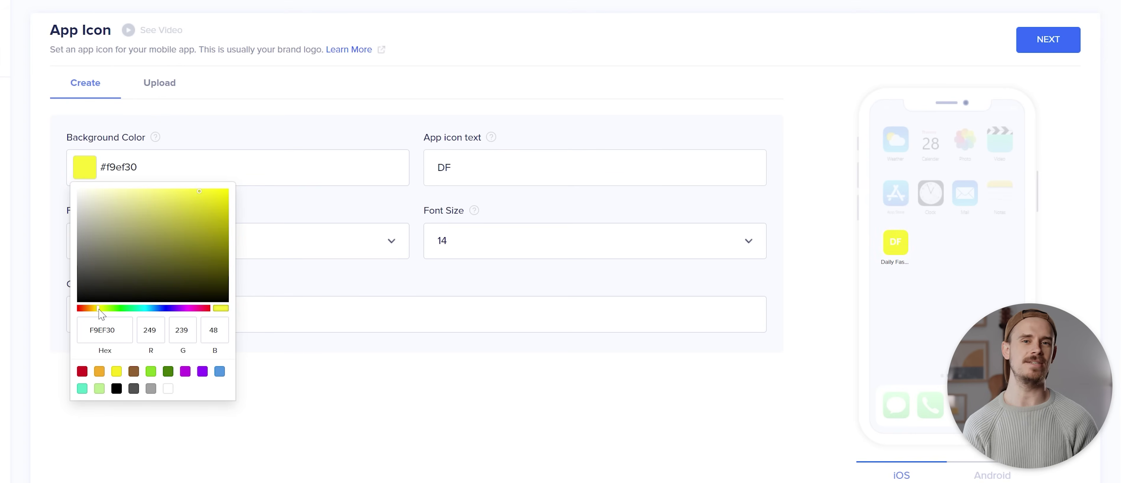
{"action": "left_click", "coordinate": [242, 408]}
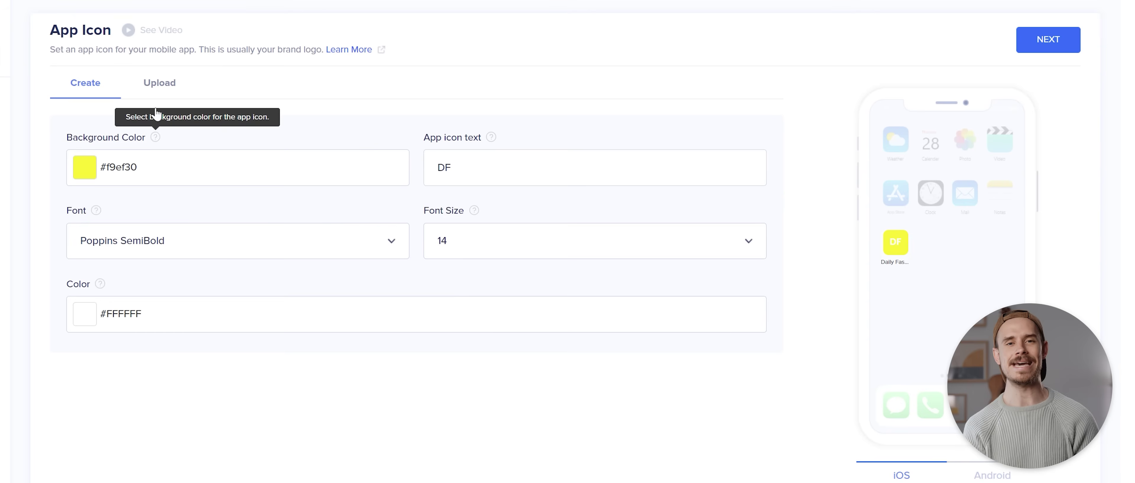
Step: Upload the green hoodie image as the app icon and crop and save it
{"action": "left_click", "coordinate": [160, 86]}
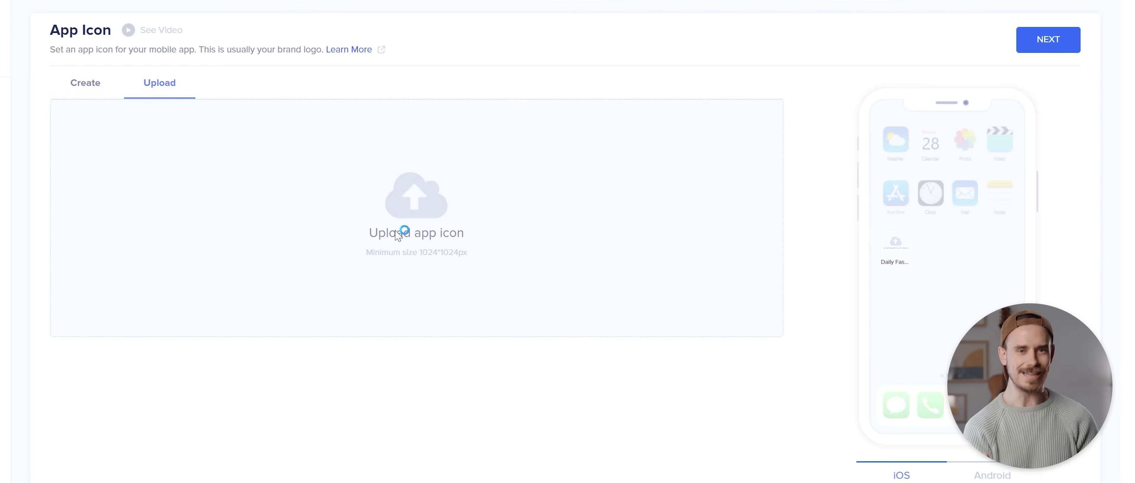
{"action": "double_click", "coordinate": [202, 81]}
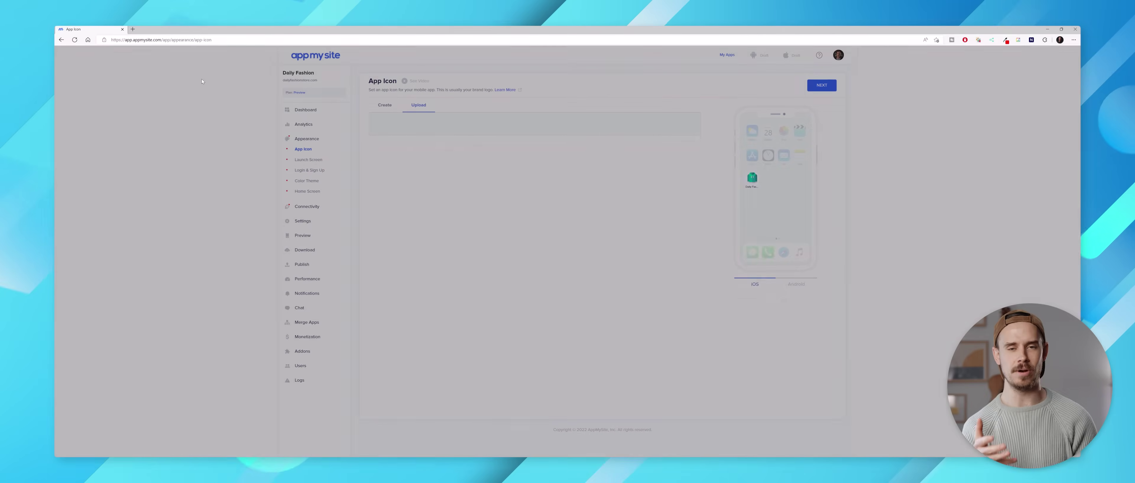
{"action": "left_click", "coordinate": [734, 314]}
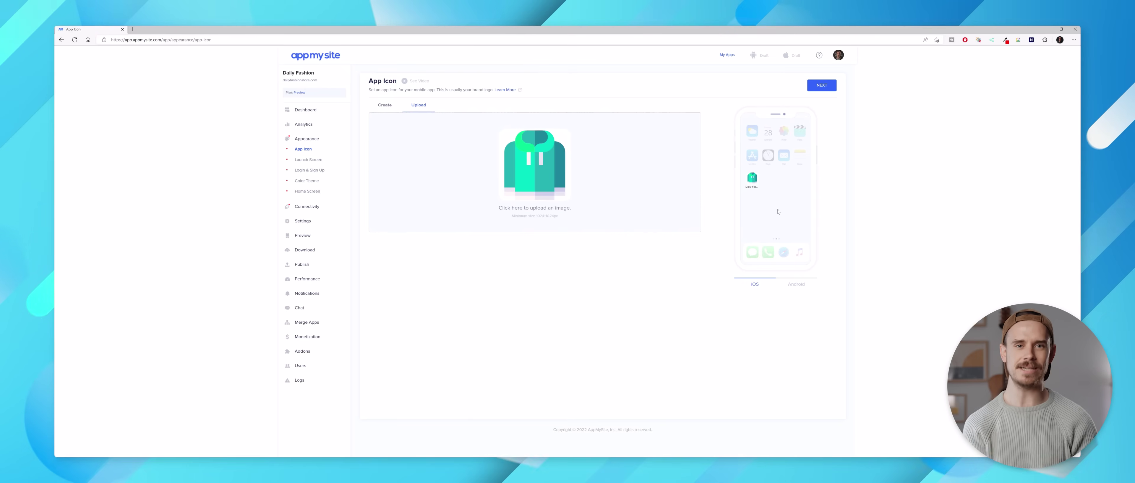
{"action": "left_click", "coordinate": [820, 88]}
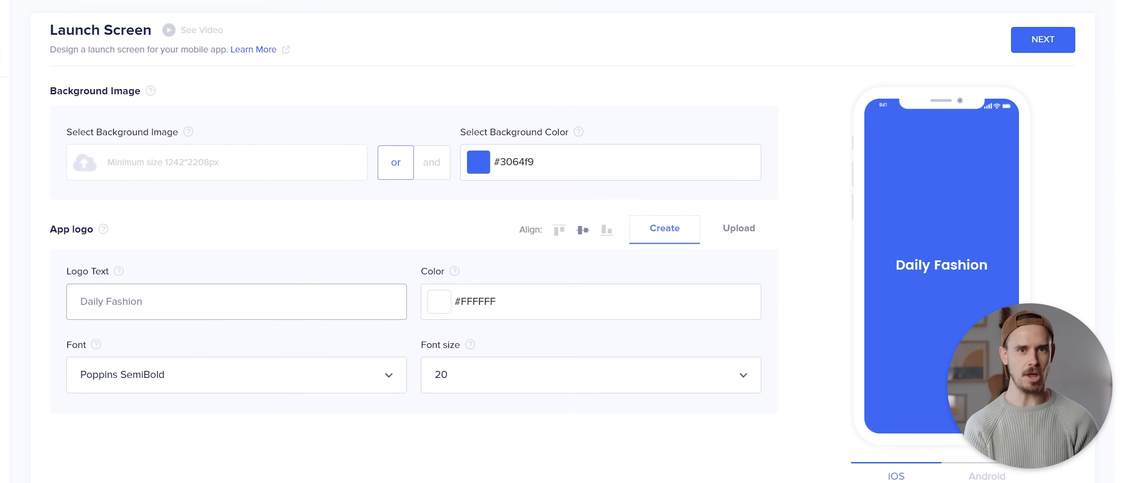
Step: Set the launch screen background to dark grey #414249
{"action": "left_click", "coordinate": [532, 169]}
{"action": "left_click", "coordinate": [489, 261]}
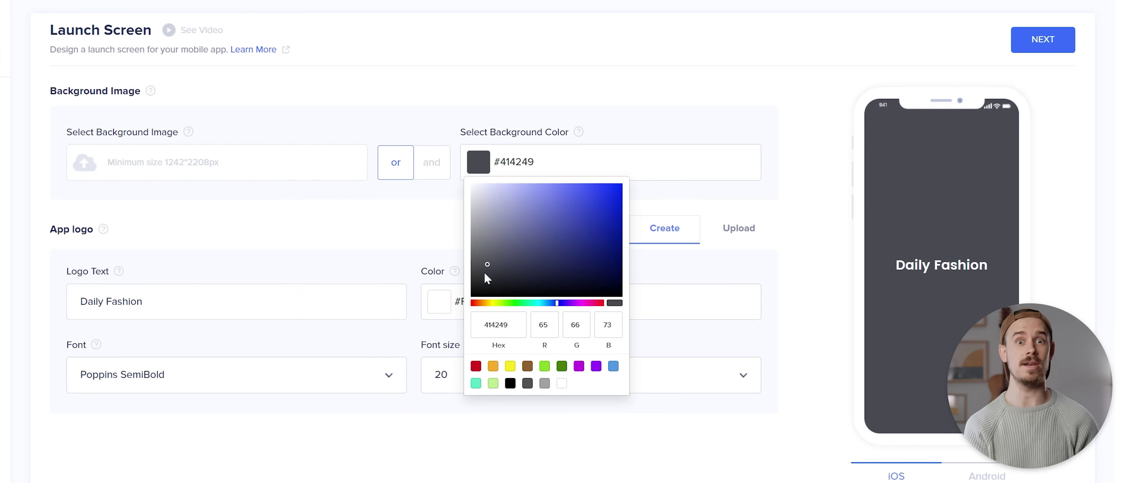
{"action": "left_click", "coordinate": [397, 452]}
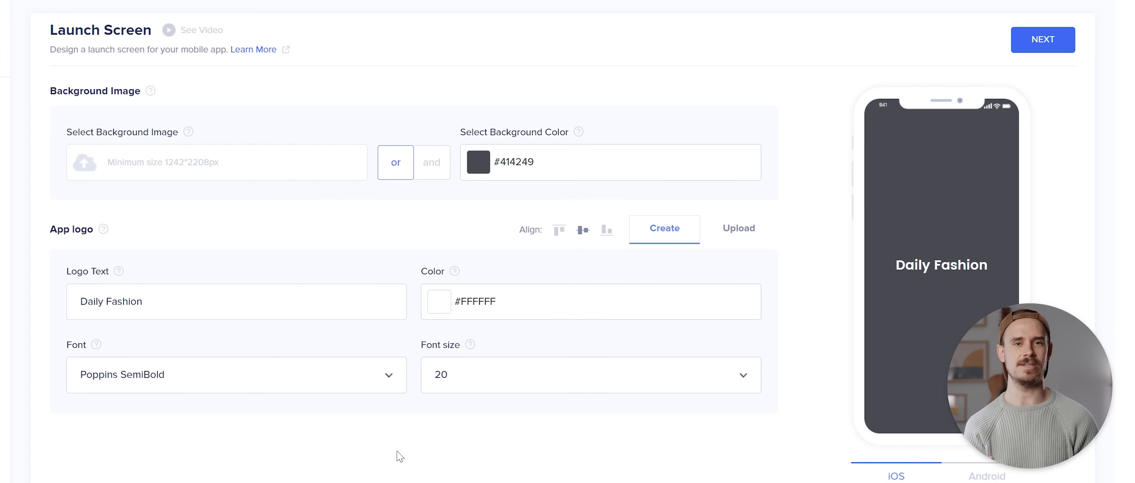
Step: Upload AppIcon3 as the launch screen logo and crop and save it
{"action": "left_click", "coordinate": [722, 242]}
{"action": "left_click", "coordinate": [439, 330]}
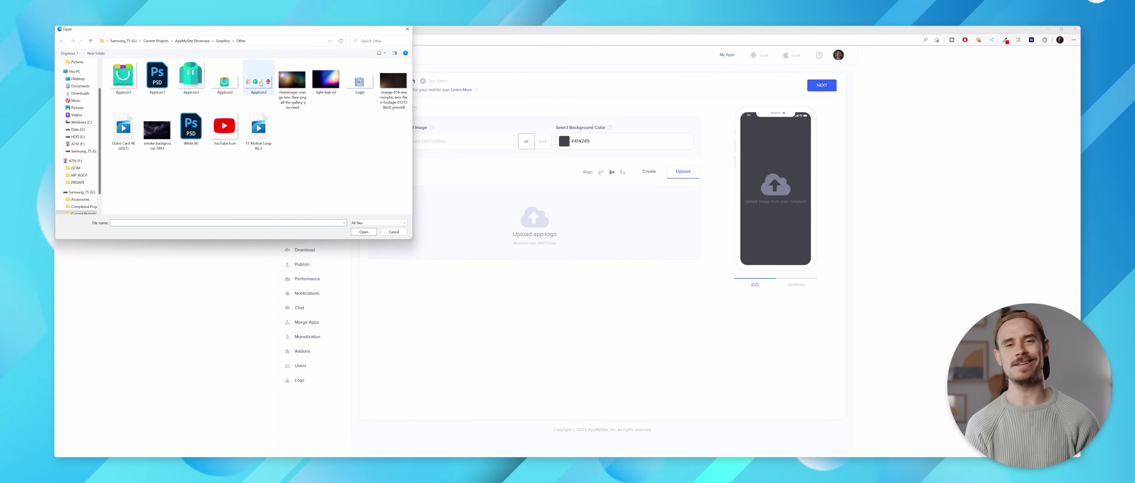
{"action": "double_click", "coordinate": [260, 83]}
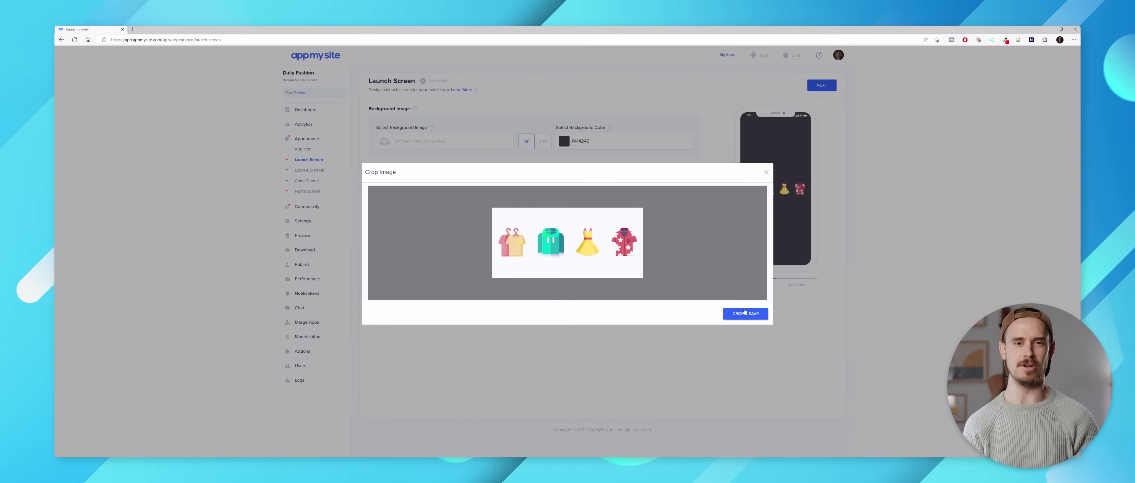
{"action": "left_click", "coordinate": [744, 313]}
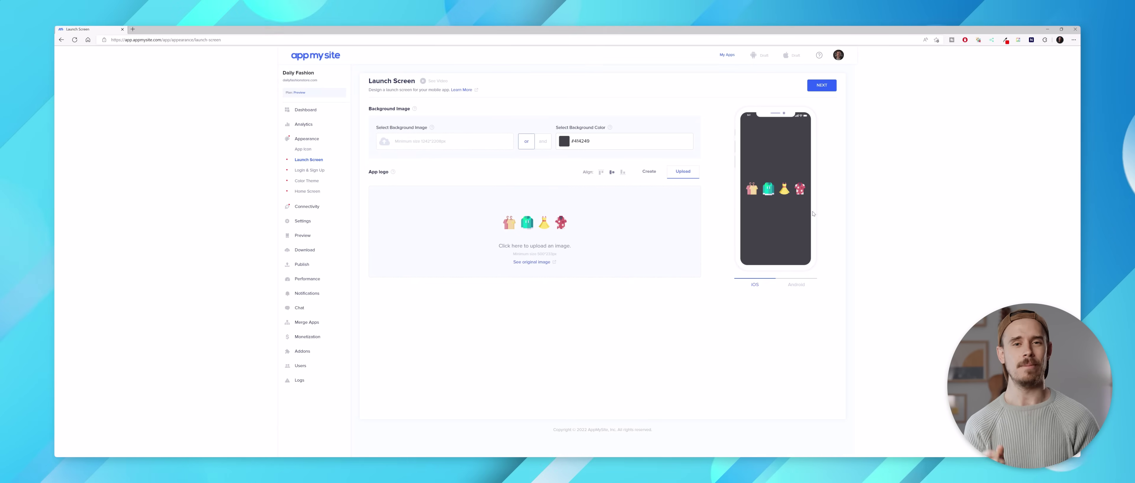
{"action": "left_click", "coordinate": [817, 86]}
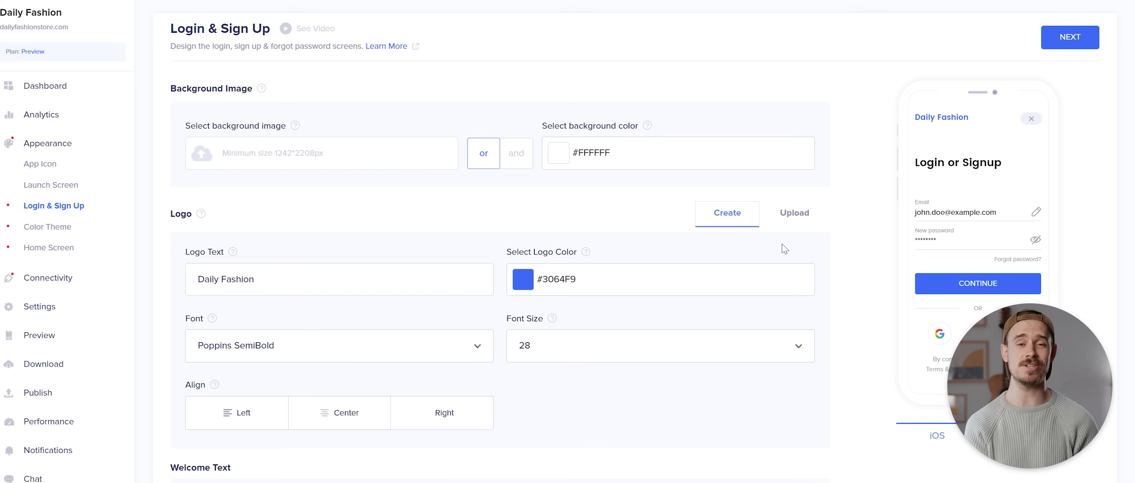
Step: Upload the Login image as the login screen logo and crop and save it
{"action": "left_click", "coordinate": [792, 213]}
{"action": "left_click", "coordinate": [522, 326]}
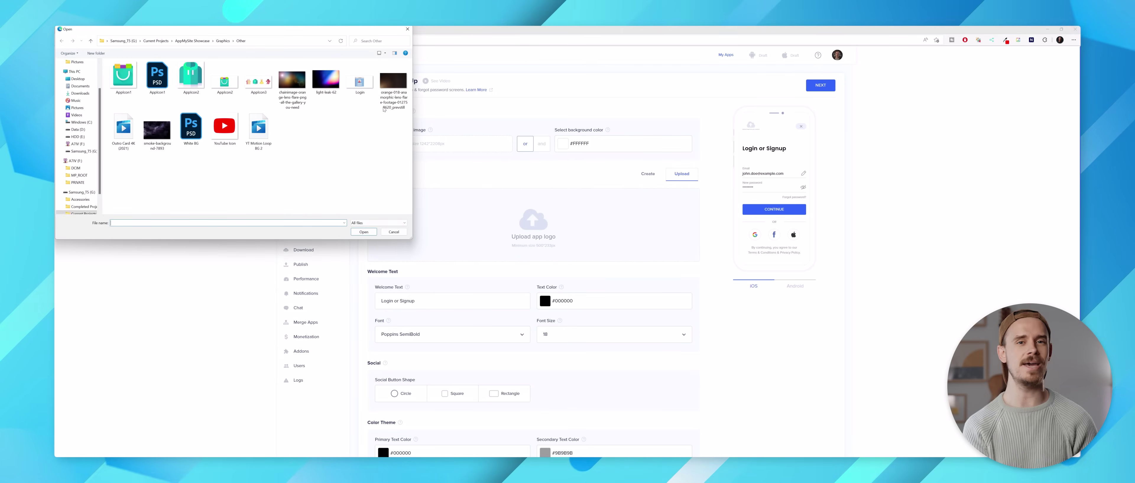
{"action": "left_click", "coordinate": [361, 83]}
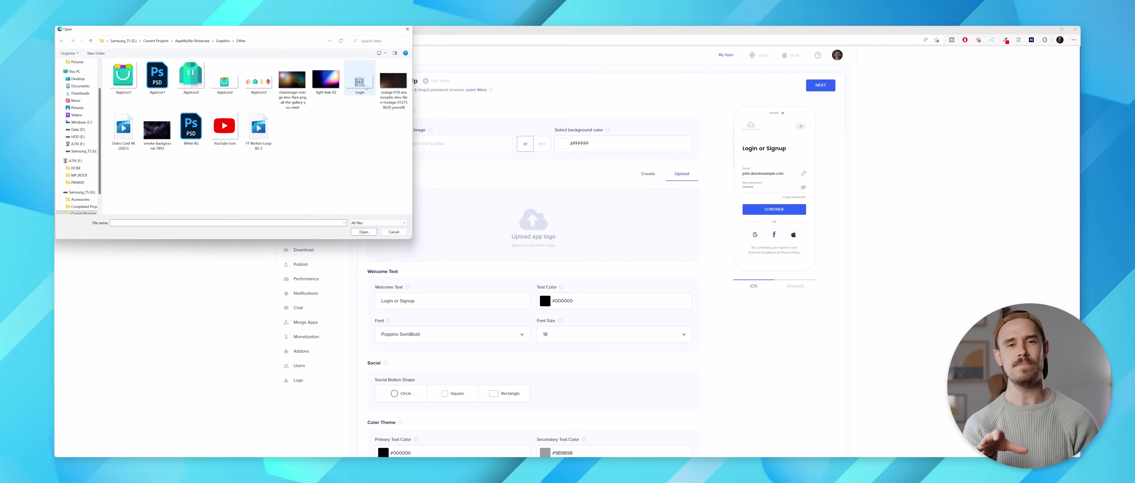
{"action": "double_click", "coordinate": [362, 85]}
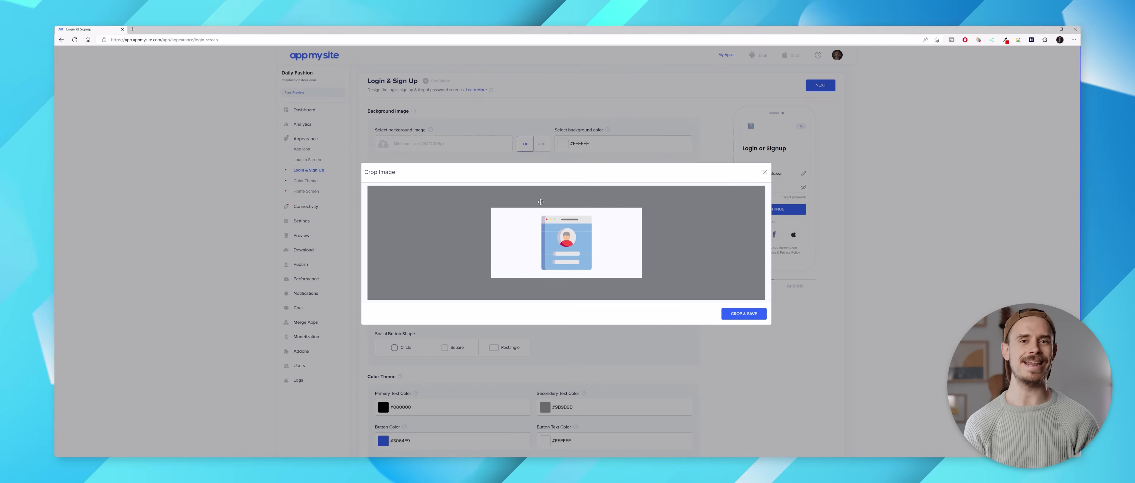
{"action": "left_click", "coordinate": [736, 315]}
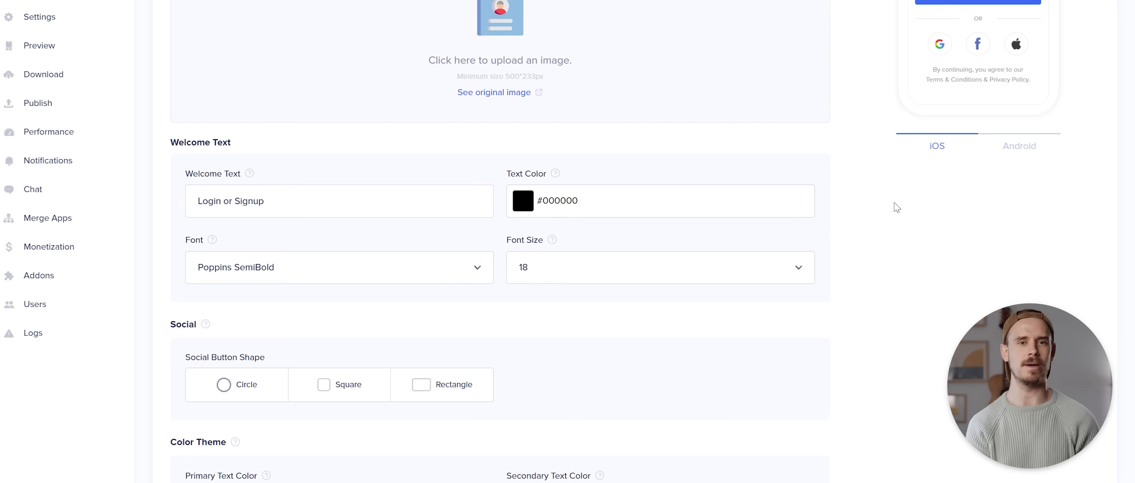
Step: Give the login screen #343434 welcome text and yellow #f9cb30 buttons, then save
{"action": "left_click", "coordinate": [676, 202]}
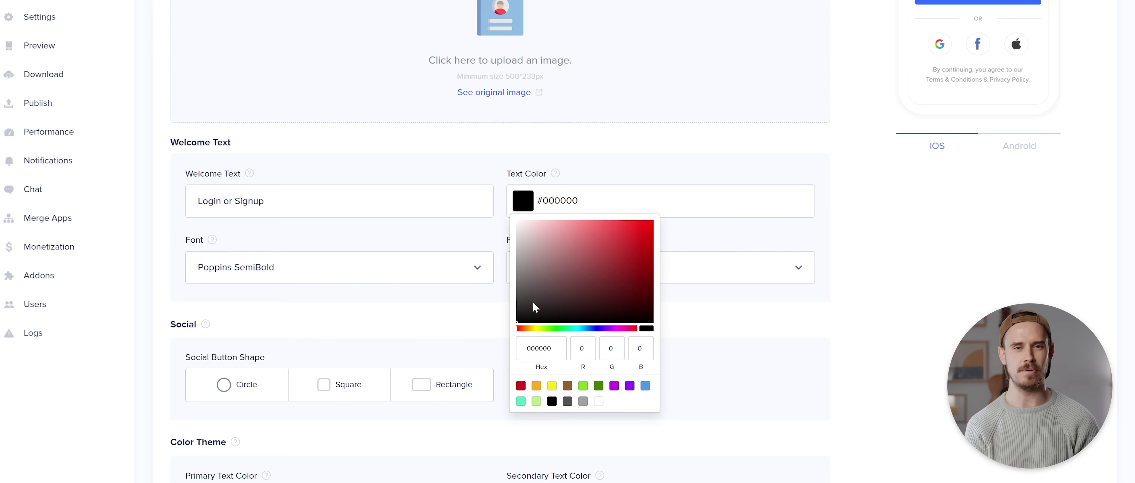
{"action": "left_click", "coordinate": [676, 329]}
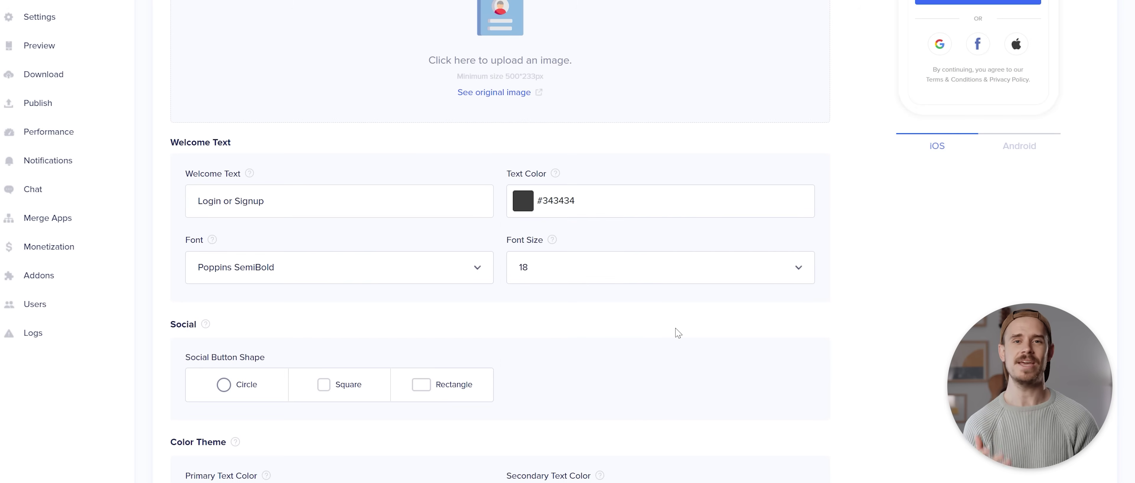
{"action": "scroll", "coordinate": [676, 333], "scroll_direction": "down", "scroll_amount": 2}
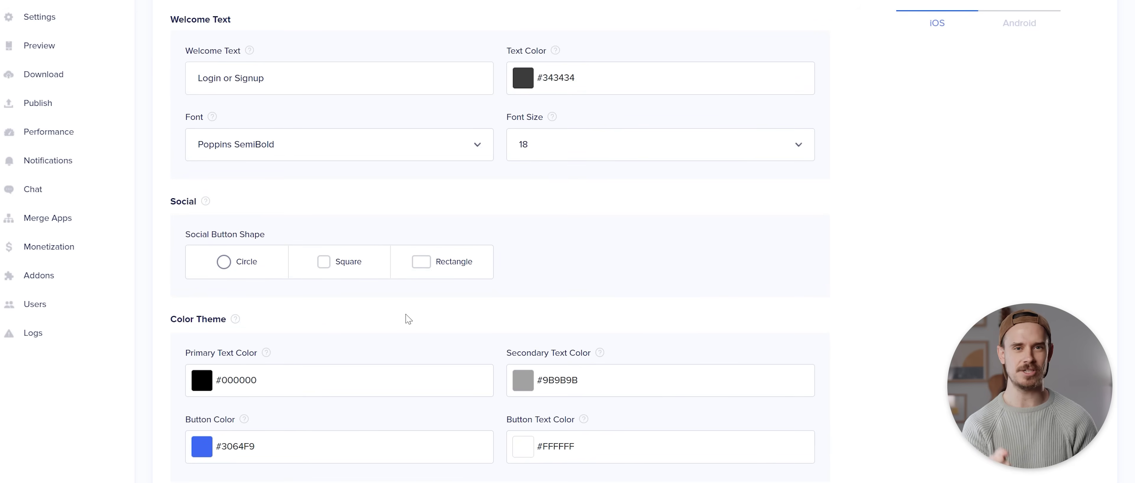
{"action": "scroll", "coordinate": [408, 319], "scroll_direction": "down", "scroll_amount": 2}
{"action": "left_click", "coordinate": [268, 386]}
{"action": "left_click_drag", "start_coordinate": [270, 280], "coordinate": [211, 280]}
{"action": "left_click", "coordinate": [473, 266]}
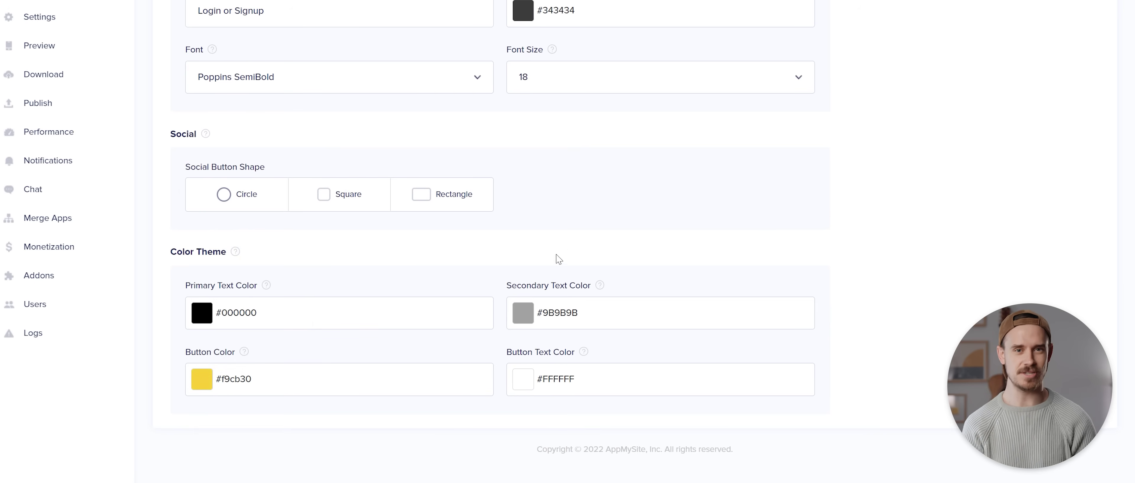
{"action": "scroll", "coordinate": [559, 259], "scroll_direction": "up", "scroll_amount": 4}
{"action": "left_click", "coordinate": [822, 86]}
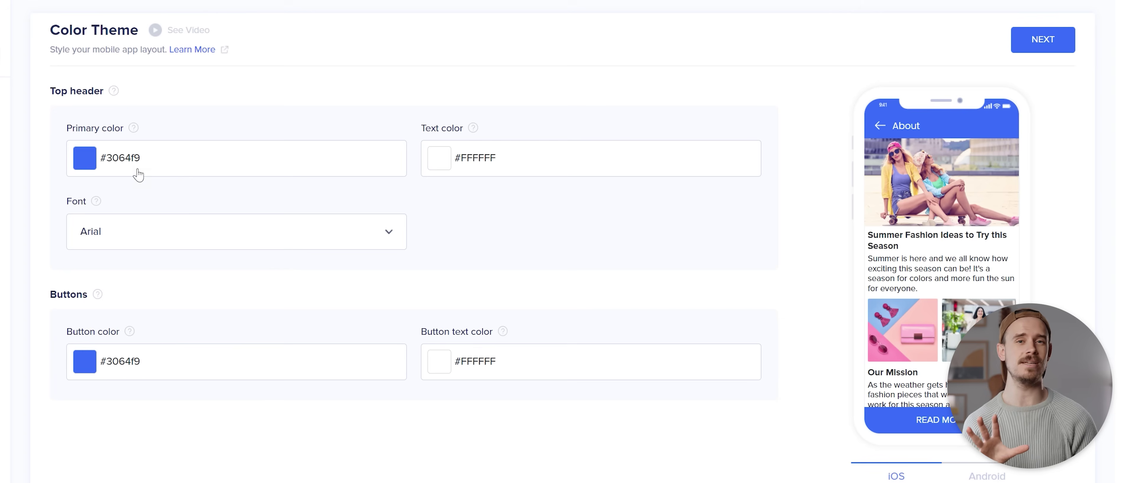
Step: Make the header primary colour white #ffffff with #434343 header text
{"action": "left_click", "coordinate": [408, 146]}
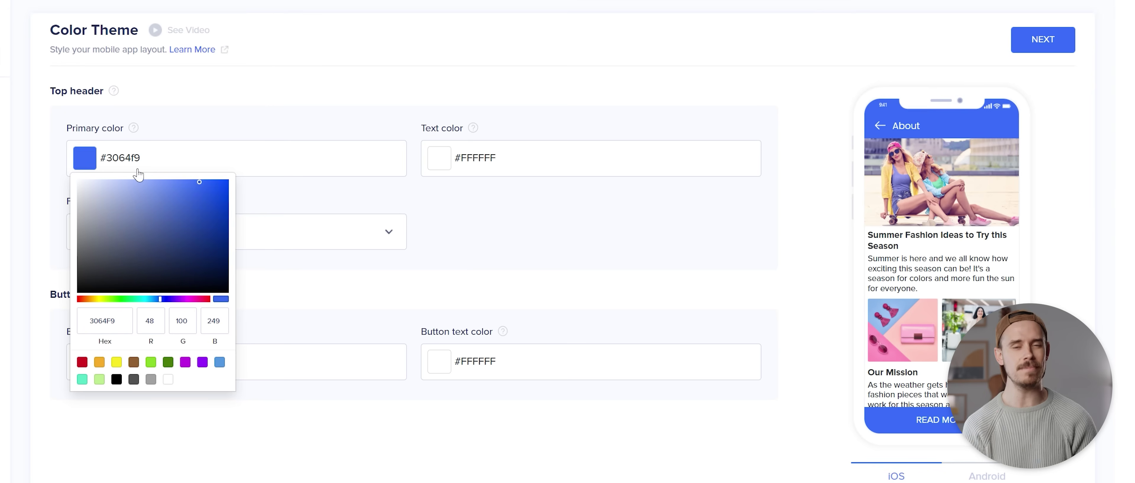
{"action": "left_click_drag", "start_coordinate": [107, 188], "coordinate": [75, 175]}
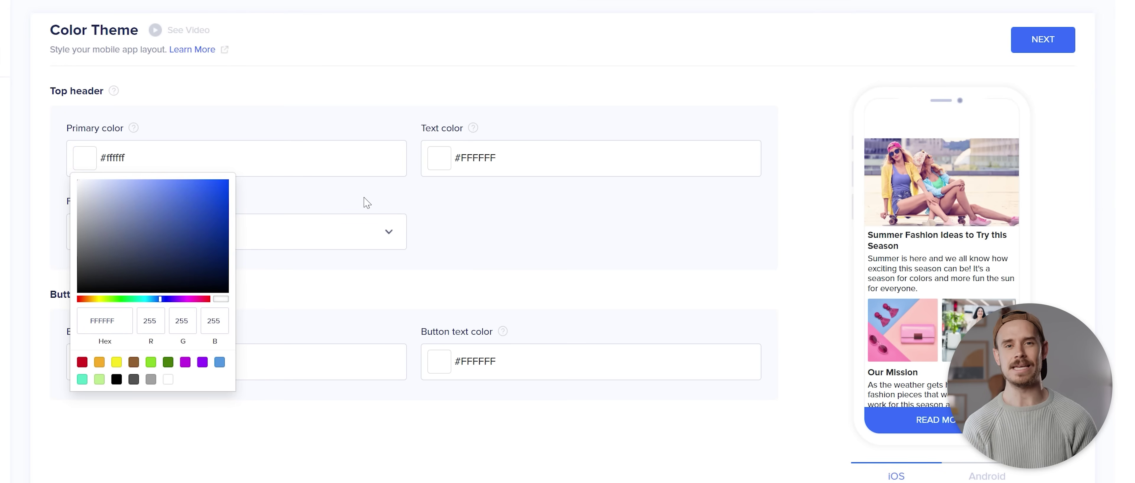
{"action": "left_click", "coordinate": [404, 205]}
{"action": "left_click", "coordinate": [478, 172]}
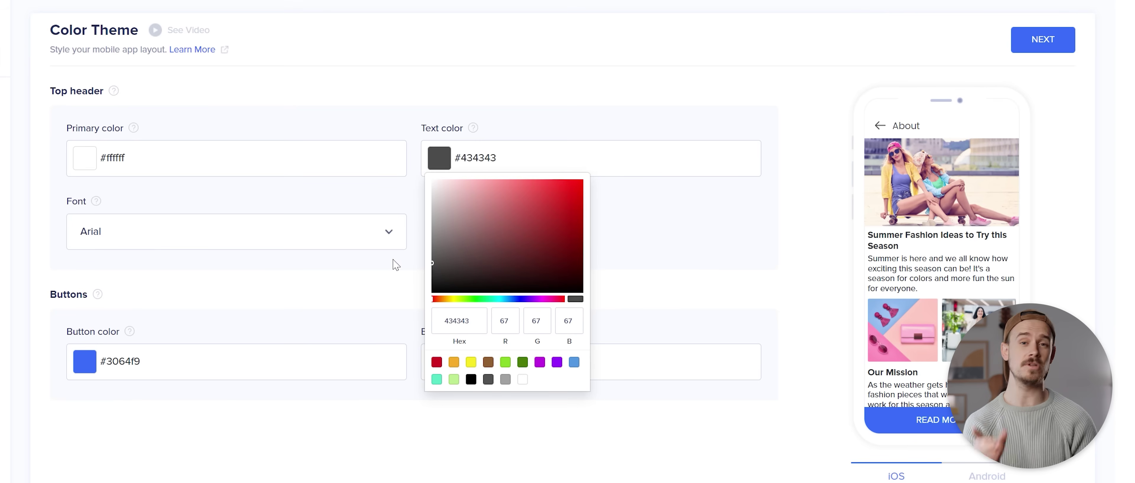
{"action": "left_click", "coordinate": [267, 204]}
Step: Set the header font to Poppins SemiBold and the button colour to F9CB30
{"action": "left_click", "coordinate": [180, 233]}
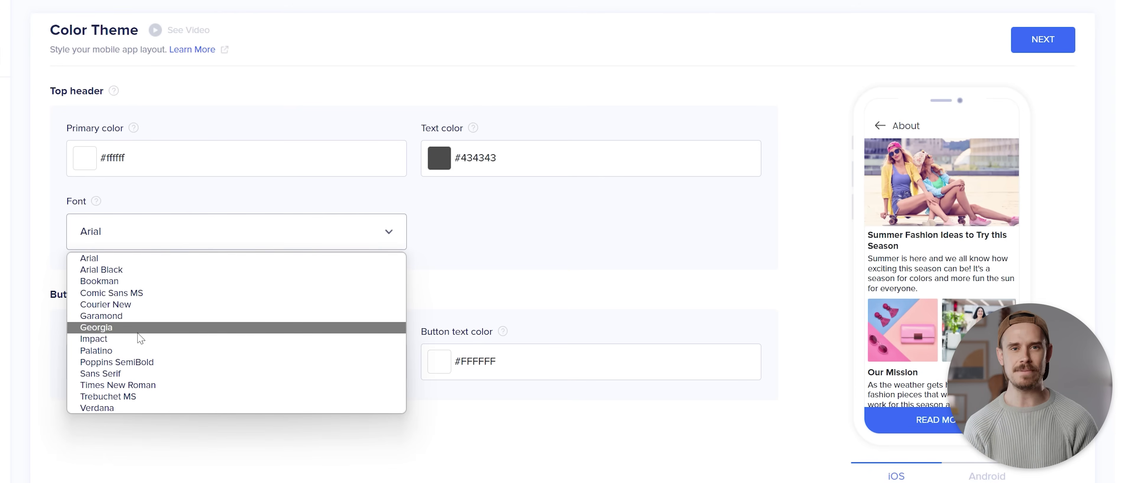
{"action": "left_click", "coordinate": [134, 363]}
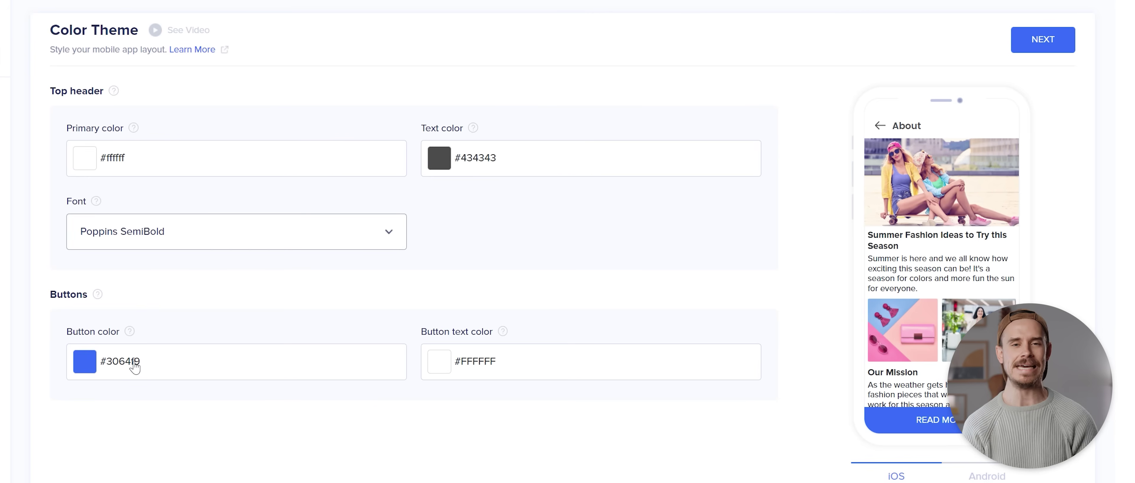
{"action": "left_click", "coordinate": [135, 364]}
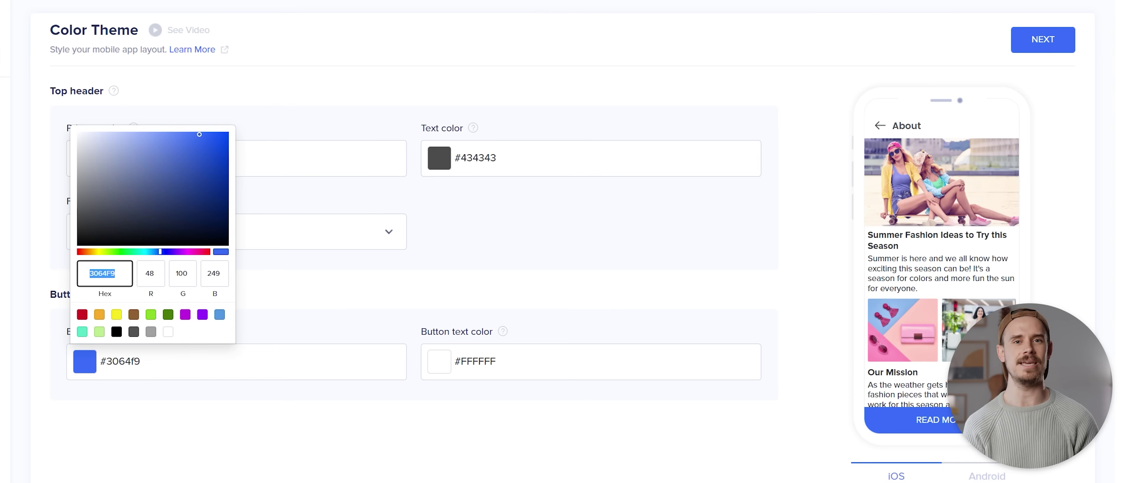
{"action": "type", "text": "F9CB30"}
{"action": "left_click", "coordinate": [398, 289]}
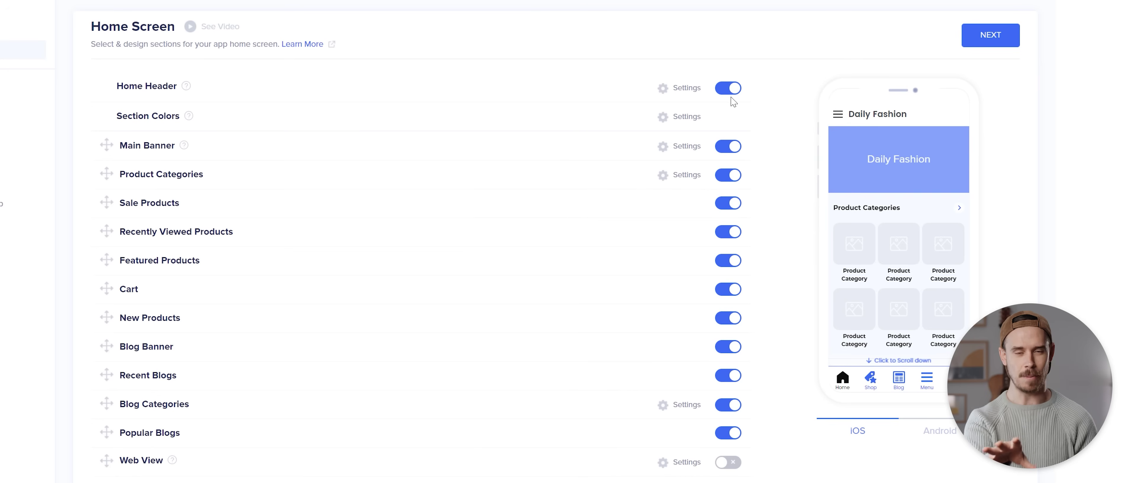
Step: Hide the Home Header and Main Banner, and drag Sale Products to the top
{"action": "left_click", "coordinate": [690, 113]}
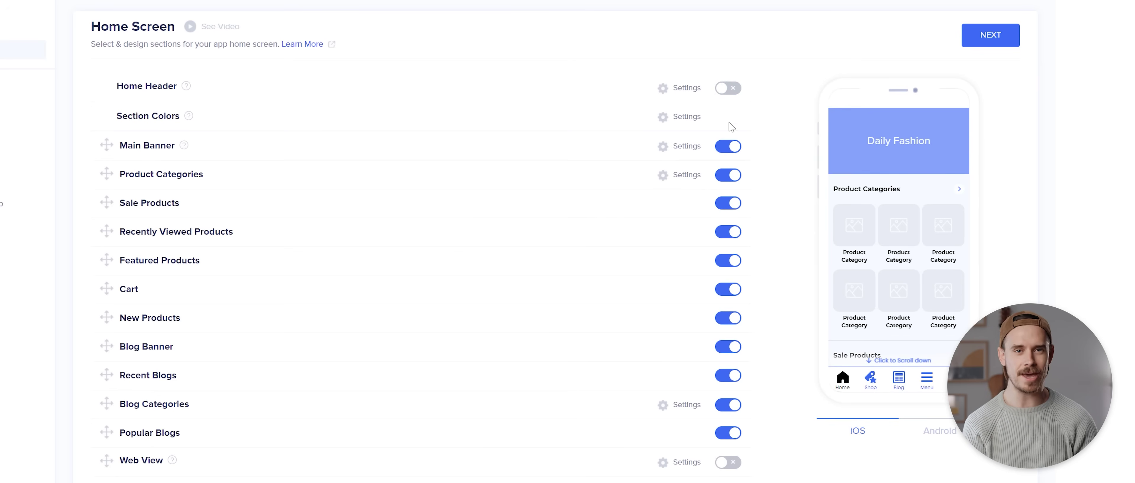
{"action": "left_click", "coordinate": [729, 147]}
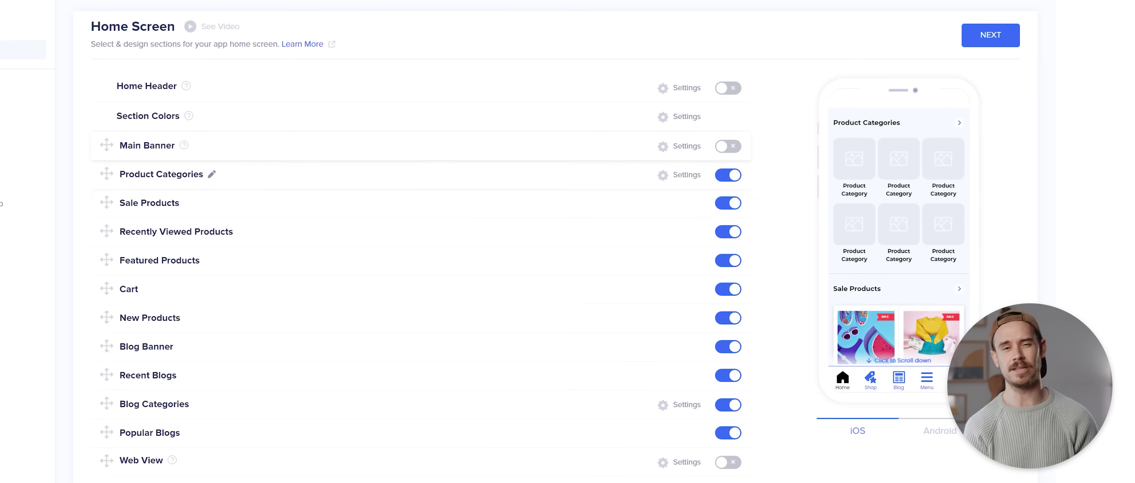
{"action": "left_click_drag", "start_coordinate": [108, 201], "coordinate": [116, 144]}
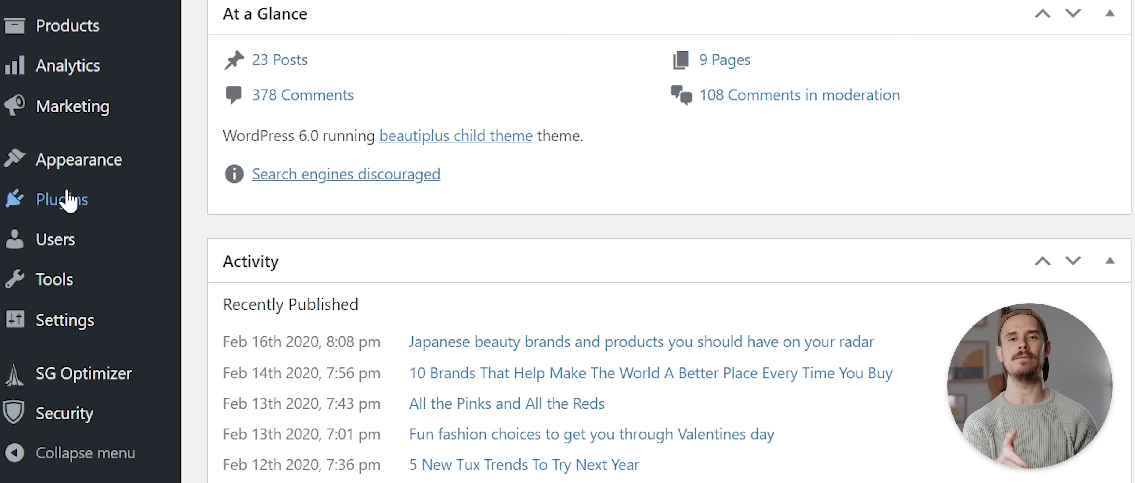
Step: Search the WordPress plugin directory for 'appmysite' and install the AppMySite plugin
{"action": "mouse_move", "coordinate": [68, 201]}
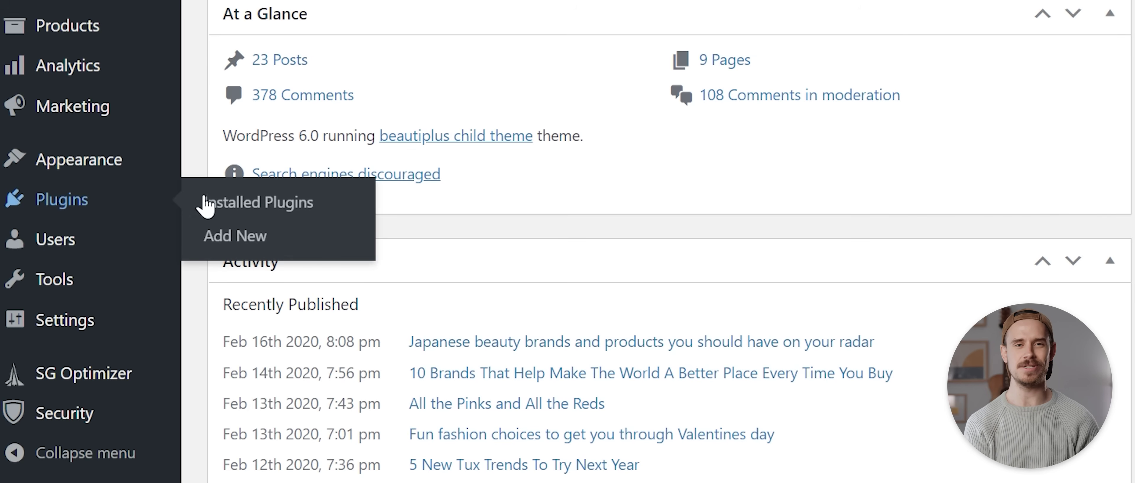
{"action": "left_click", "coordinate": [236, 236]}
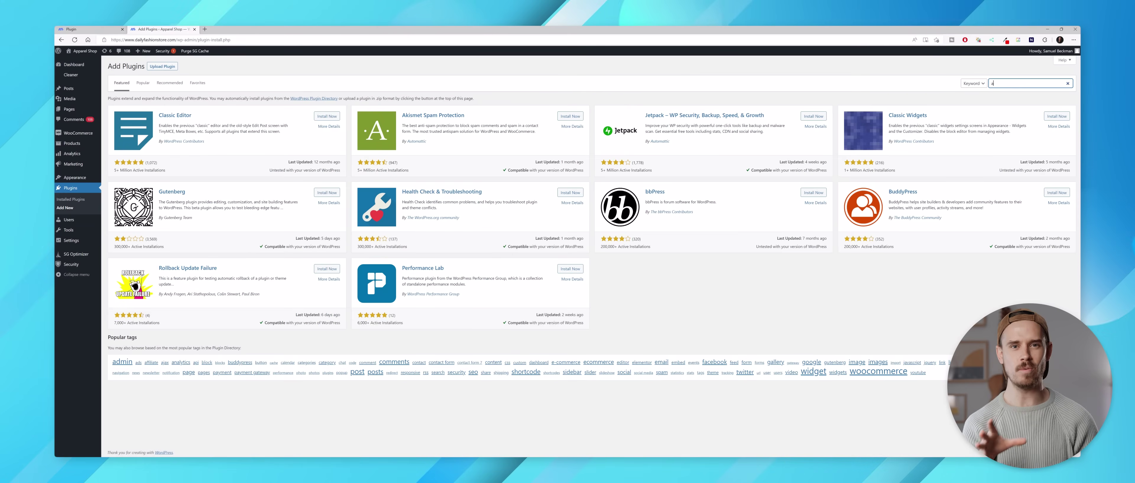
{"action": "type", "text": "ysite"}
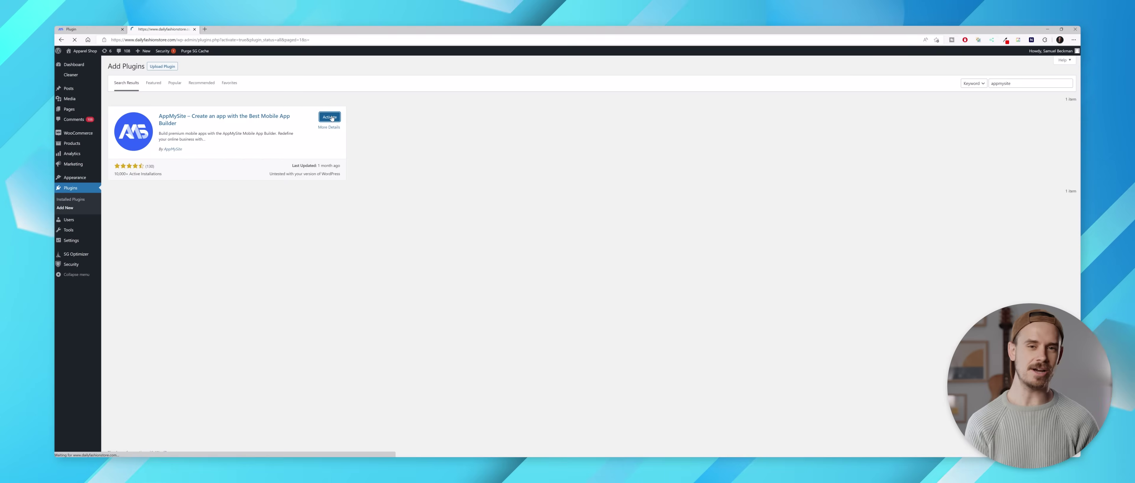
{"action": "left_click", "coordinate": [635, 160]}
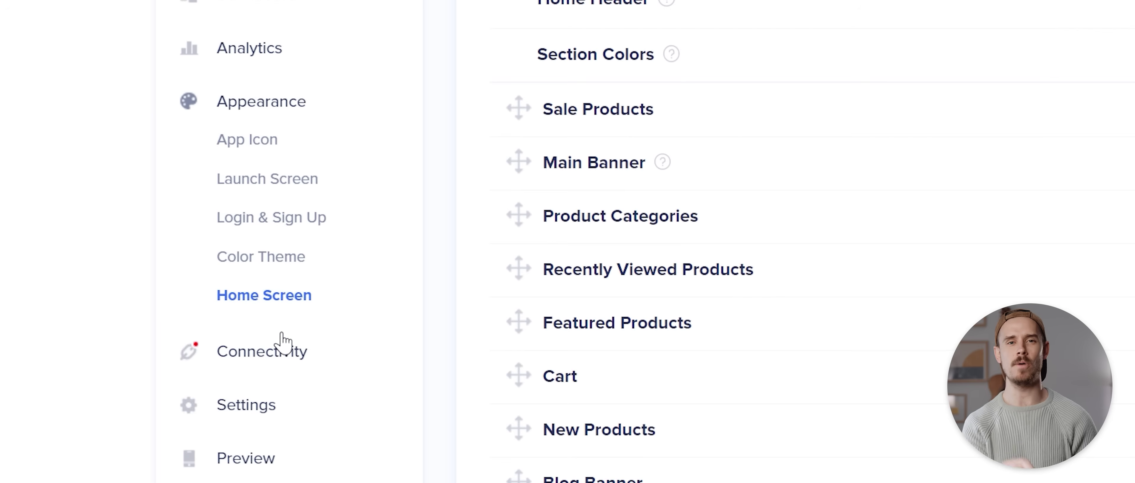
Step: Verify the plugin under Connectivity > Install Plugin, enable application-password access, and enter the administrator username
{"action": "left_click", "coordinate": [311, 206]}
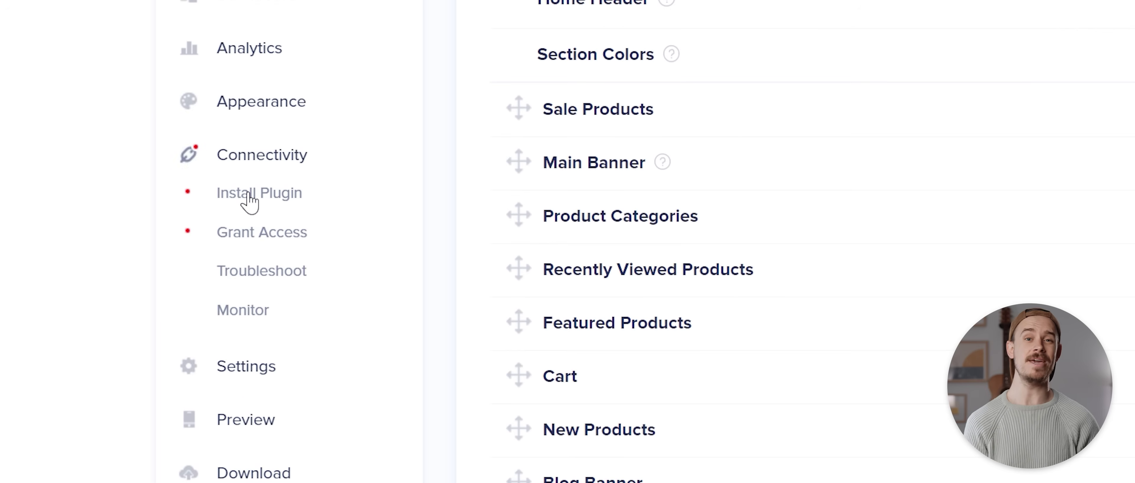
{"action": "left_click", "coordinate": [249, 197]}
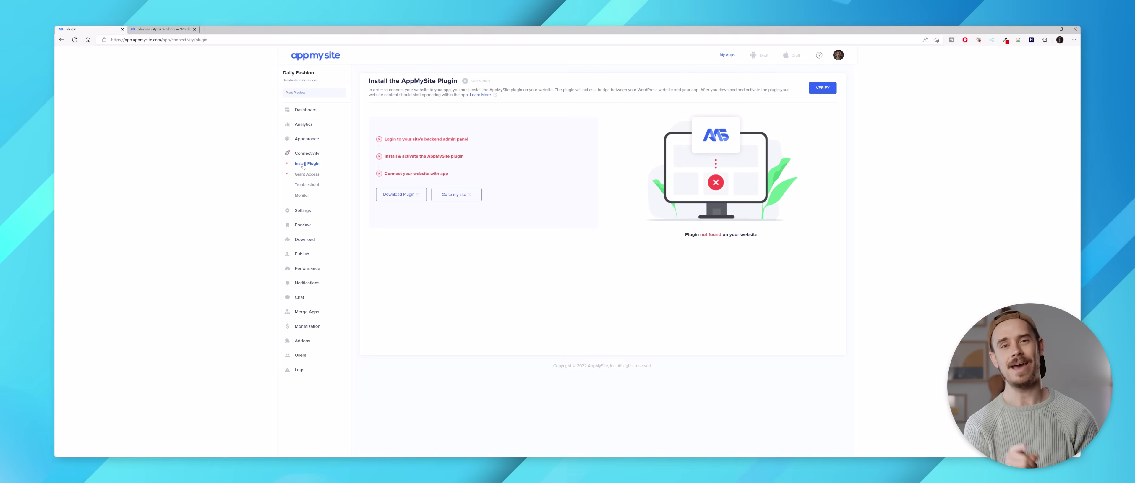
{"action": "left_click", "coordinate": [817, 91]}
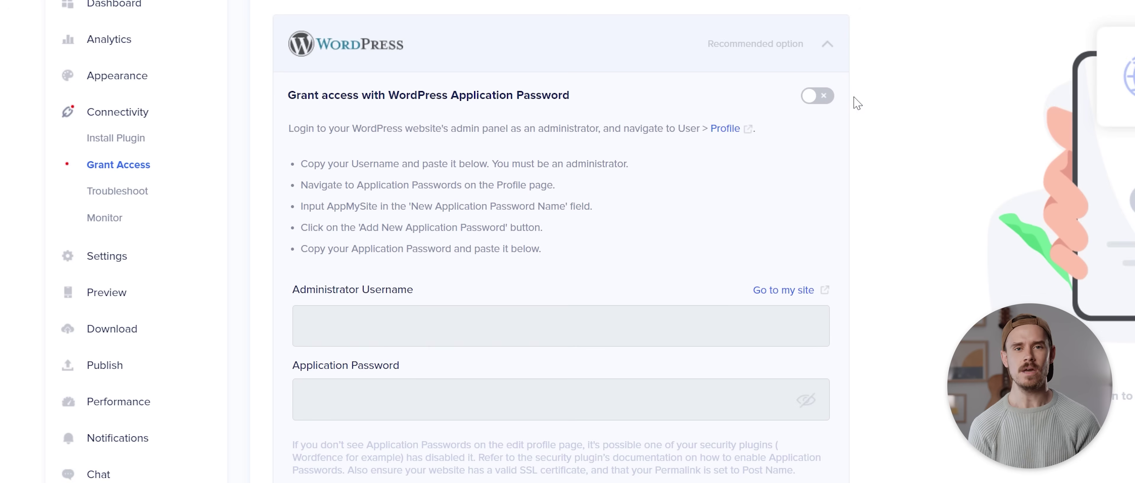
{"action": "left_click", "coordinate": [827, 102]}
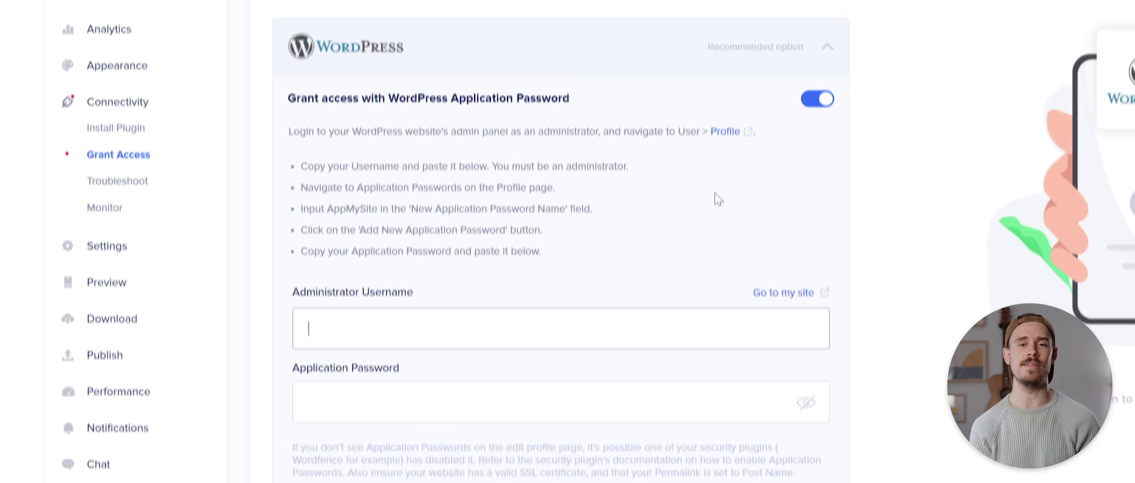
{"action": "type", "text": "sam"}
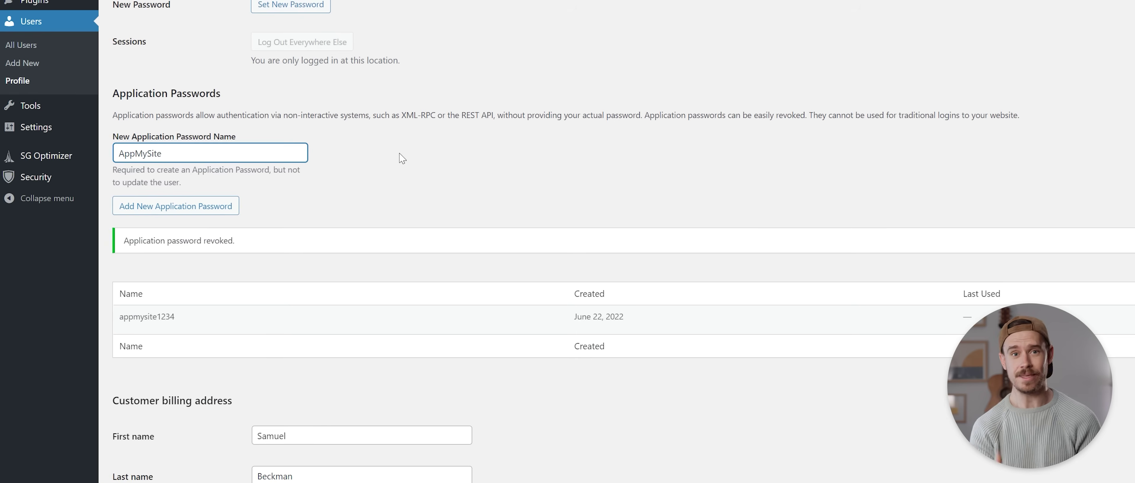
Step: Generate the AppMySite application password and select it for copying
{"action": "left_click", "coordinate": [236, 205]}
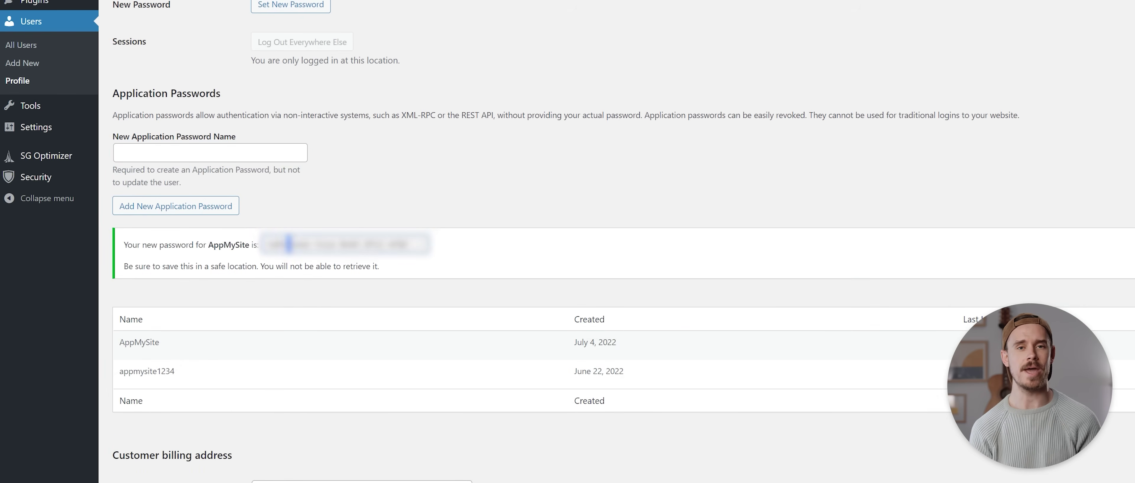
{"action": "triple_click", "coordinate": [288, 243]}
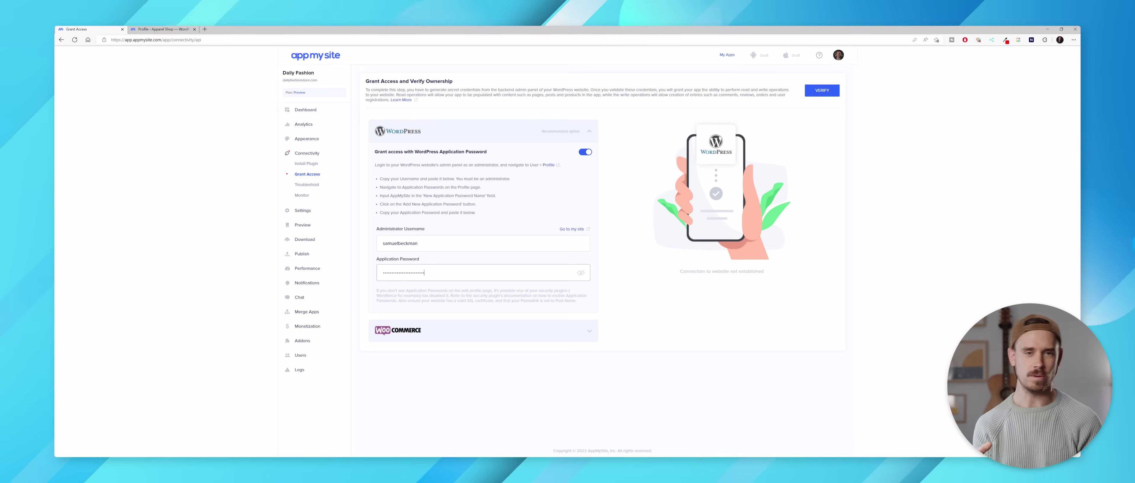
Step: Verify the WordPress connection, decline Edge's password update, and expand the Settings sections
{"action": "left_click", "coordinate": [822, 91]}
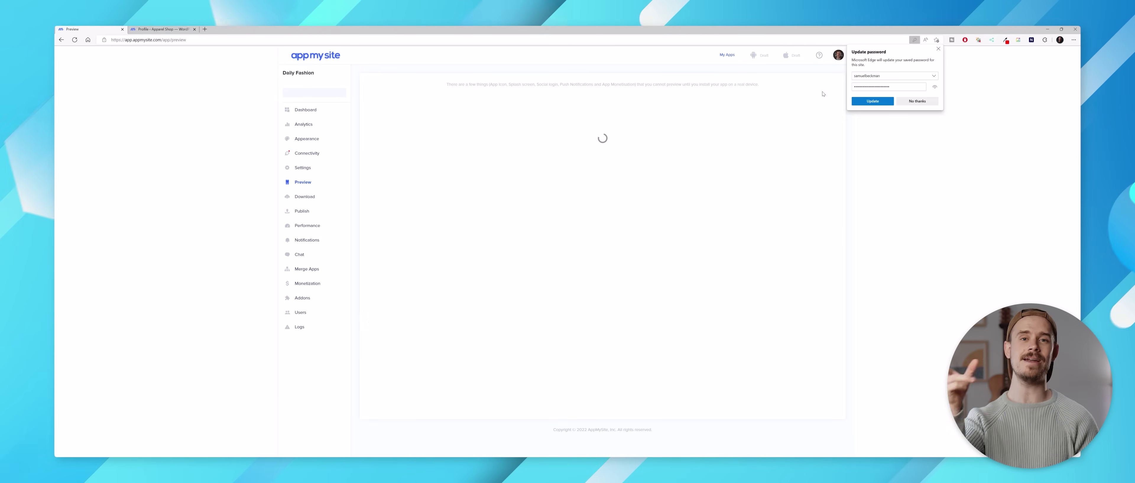
{"action": "left_click", "coordinate": [870, 101]}
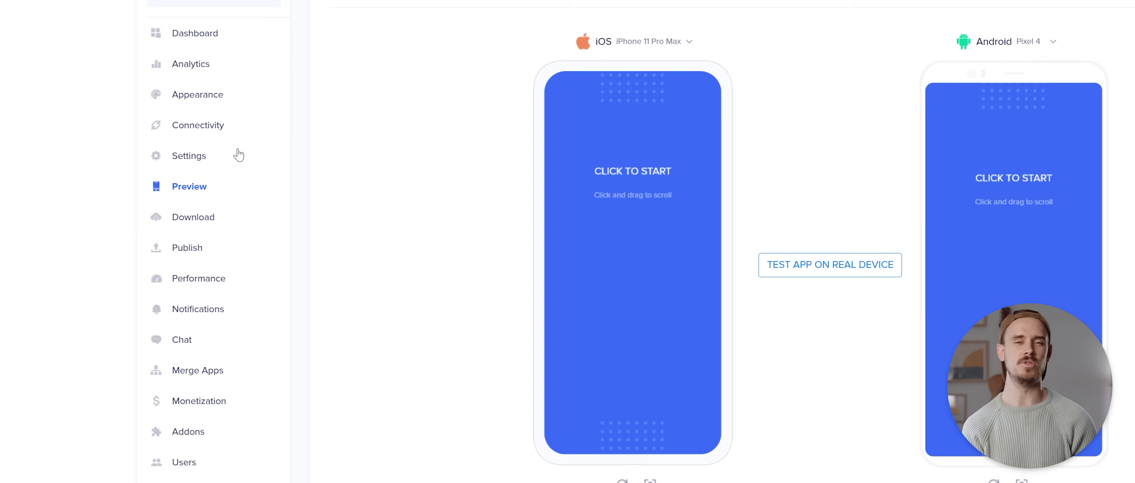
{"action": "left_click", "coordinate": [303, 169]}
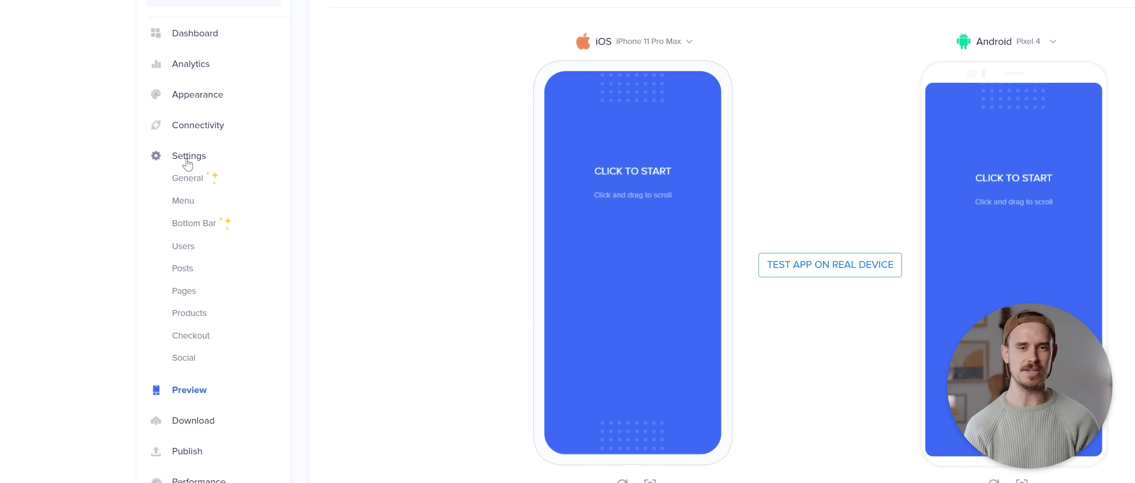
Step: Switch Blog off in the bottom bar items and review the Shop item's settings
{"action": "left_click", "coordinate": [193, 224]}
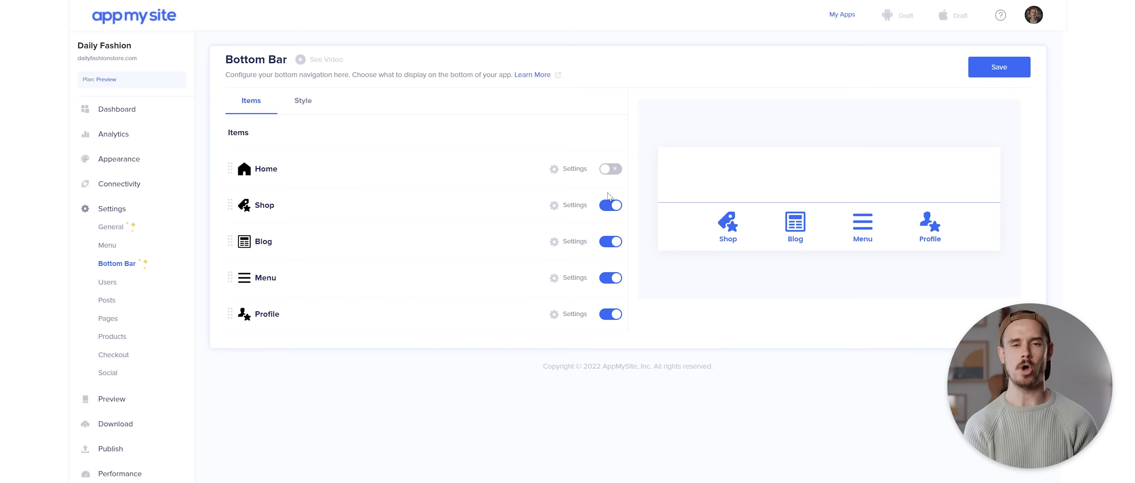
{"action": "left_click", "coordinate": [612, 242]}
{"action": "left_click", "coordinate": [559, 212]}
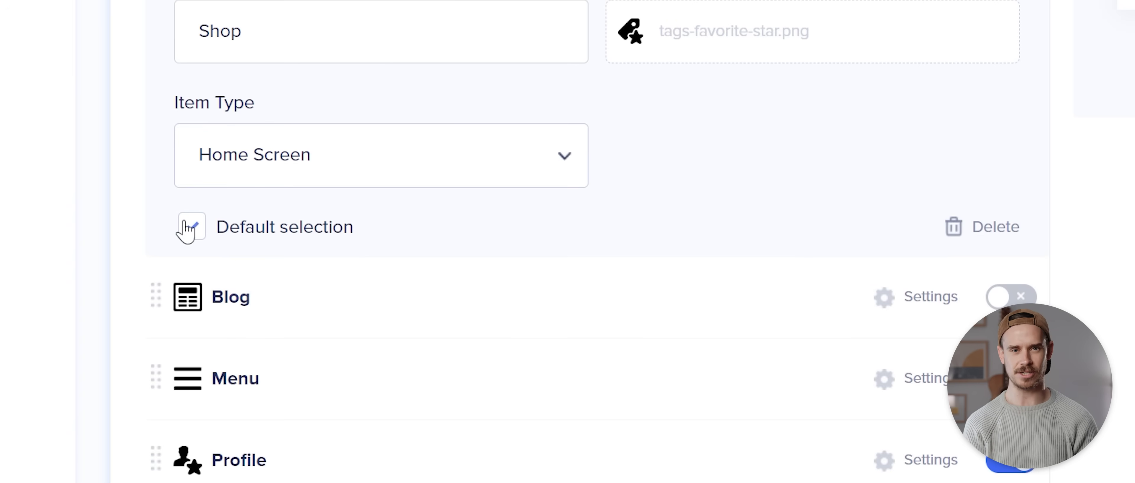
Step: Give Profile a person-with-pencil icon from an 'edit' search and move it above Menu
{"action": "left_click", "coordinate": [551, 365]}
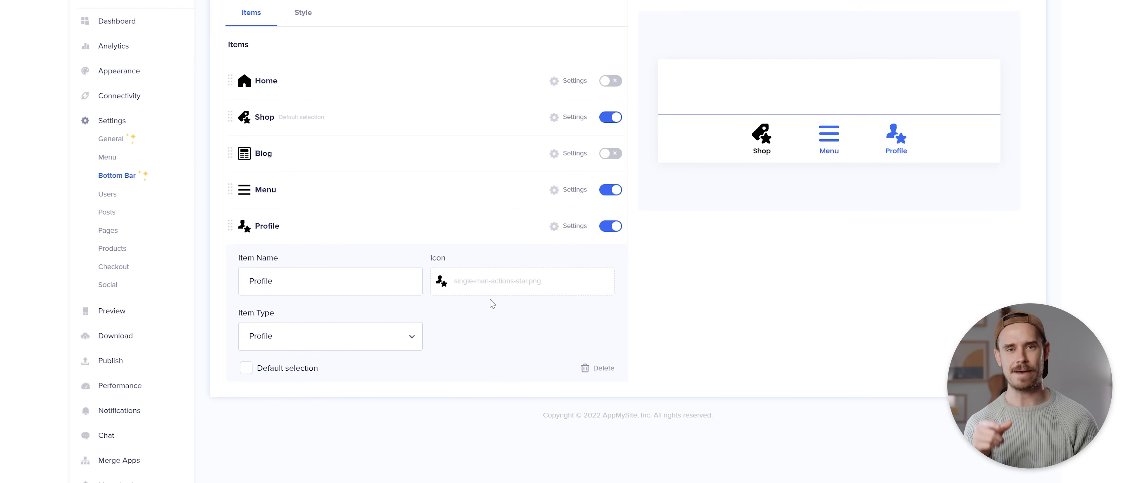
{"action": "left_click", "coordinate": [482, 288]}
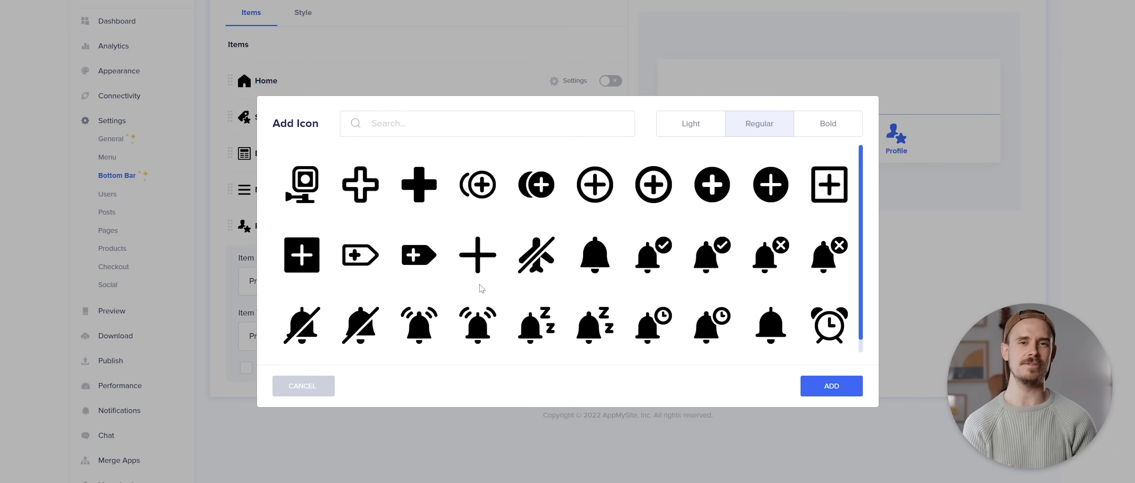
{"action": "type", "text": "edit"}
{"action": "scroll", "coordinate": [509, 212], "scroll_direction": "down", "scroll_amount": 4}
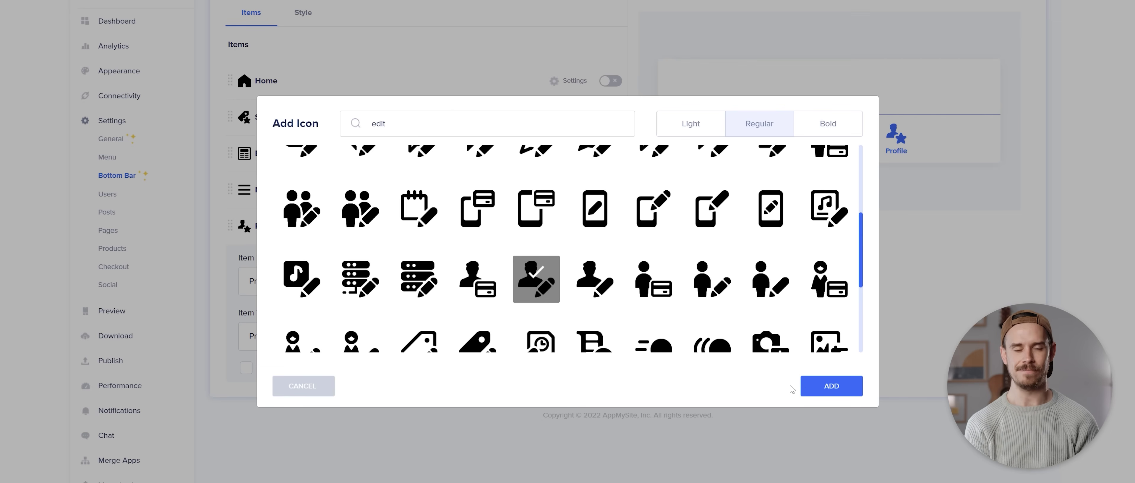
{"action": "left_click", "coordinate": [811, 392]}
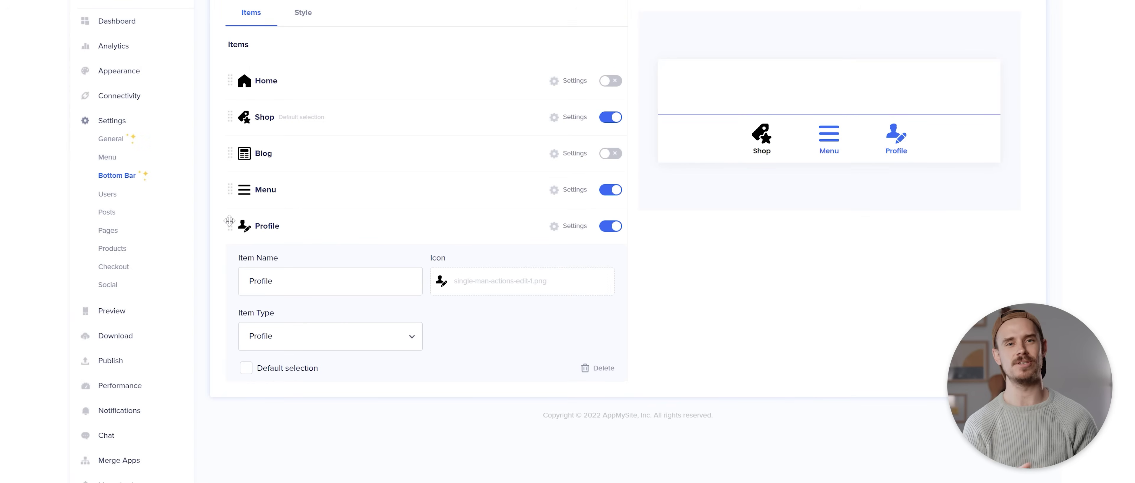
{"action": "left_click_drag", "start_coordinate": [229, 220], "coordinate": [231, 184]}
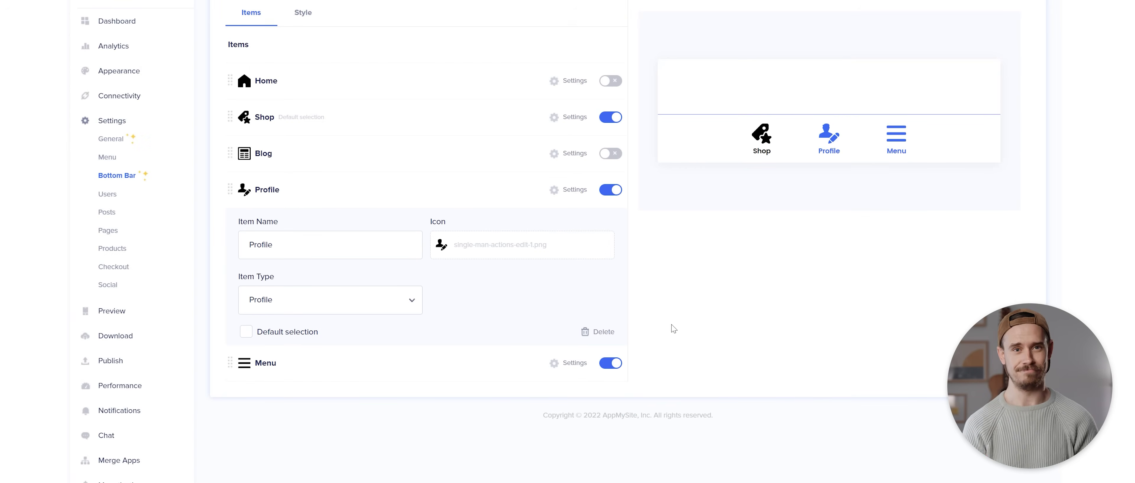
Step: In the bottom bar Style options, set border colour #ffffff and item colour #5c5c5c
{"action": "left_click", "coordinate": [303, 12]}
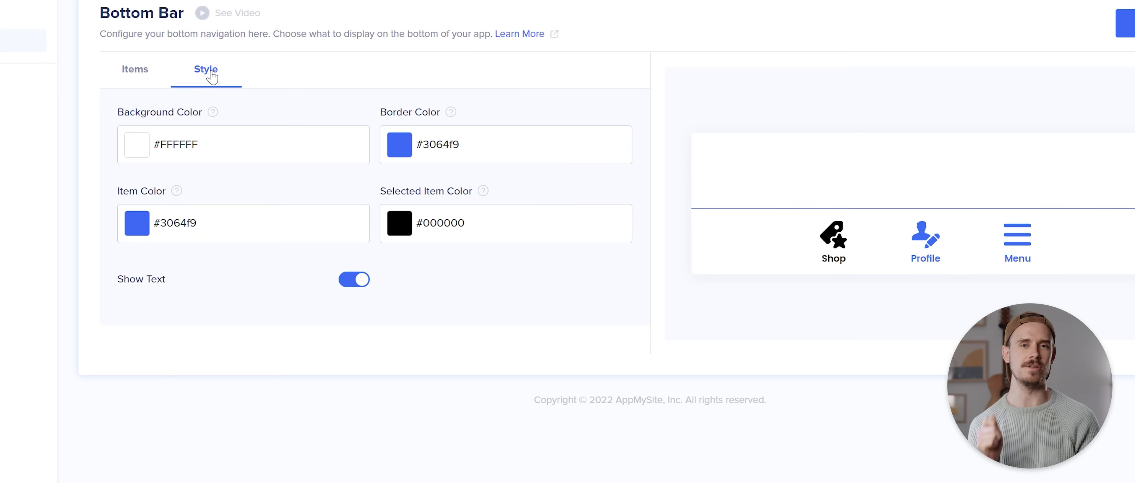
{"action": "left_click", "coordinate": [408, 152]}
{"action": "left_click_drag", "start_coordinate": [421, 174], "coordinate": [386, 166]}
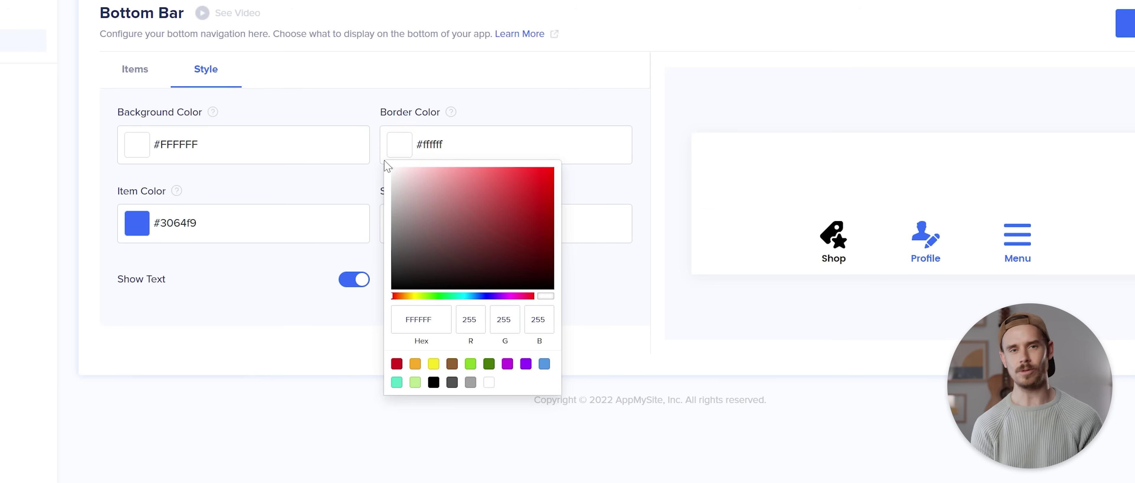
{"action": "left_click", "coordinate": [324, 174]}
{"action": "left_click", "coordinate": [242, 228]}
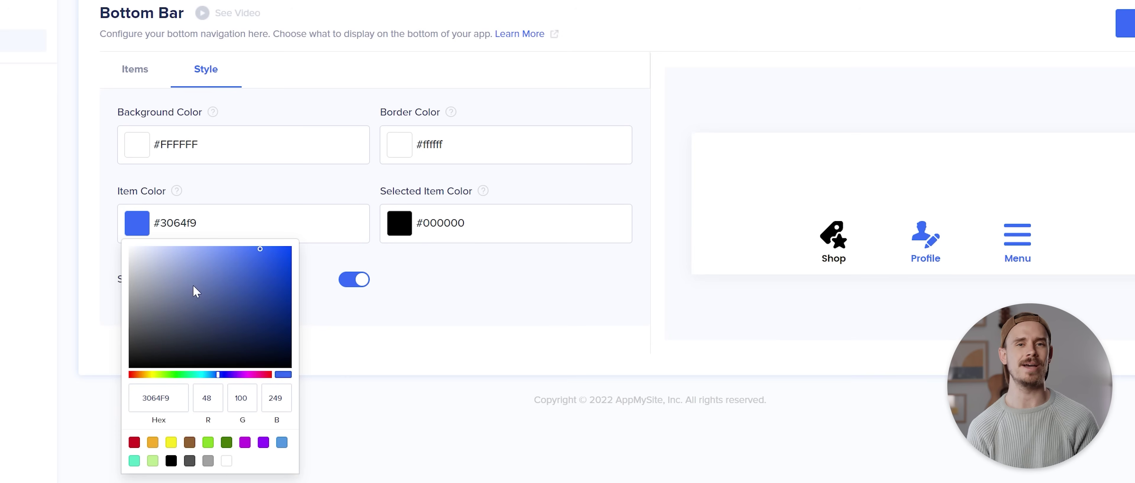
{"action": "left_click", "coordinate": [413, 284]}
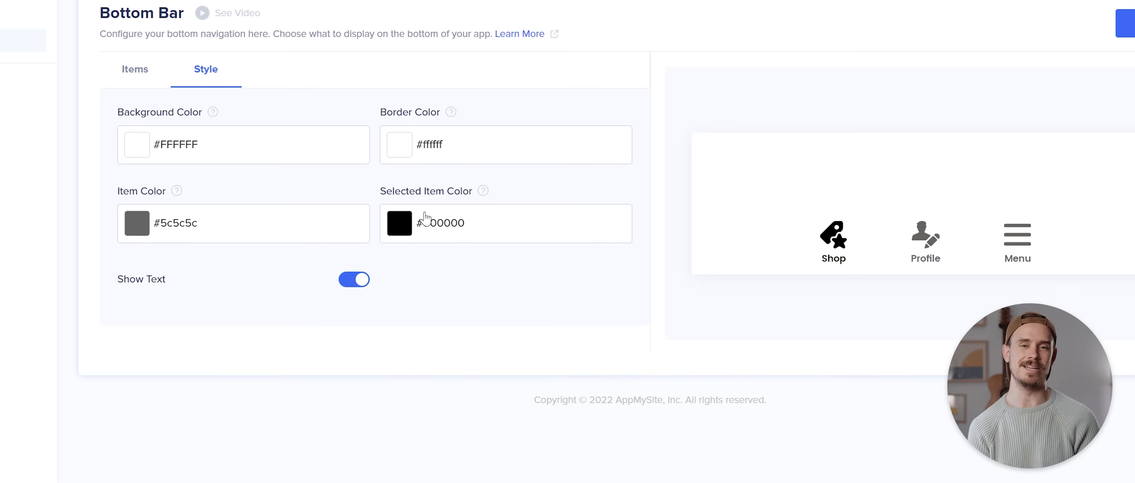
Step: Set the selected item colour to #ffda00 and turn off Show Text
{"action": "left_click", "coordinate": [426, 219]}
{"action": "key", "text": "ctrl+a"}
{"action": "type", "text": "FFDA00"}
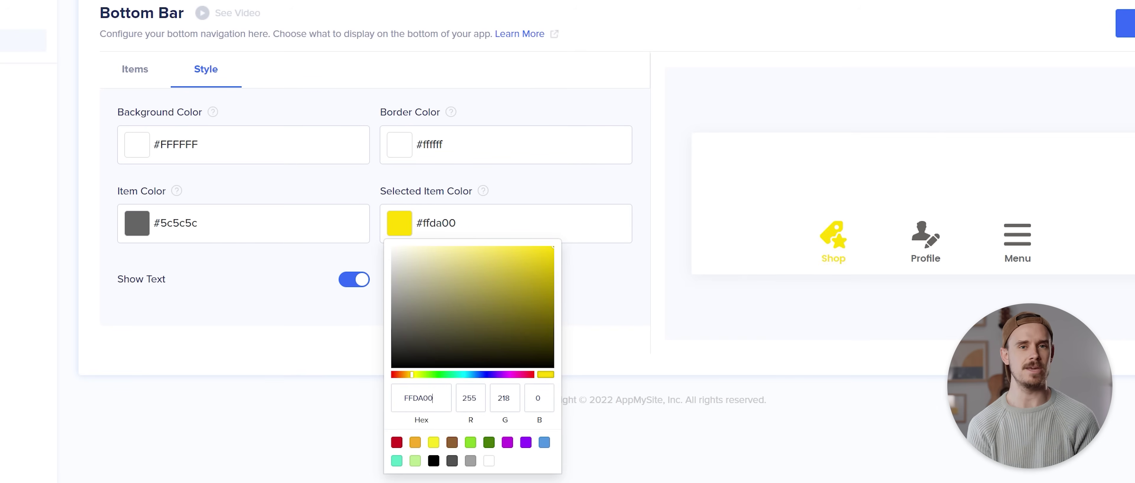
{"action": "left_click", "coordinate": [668, 317]}
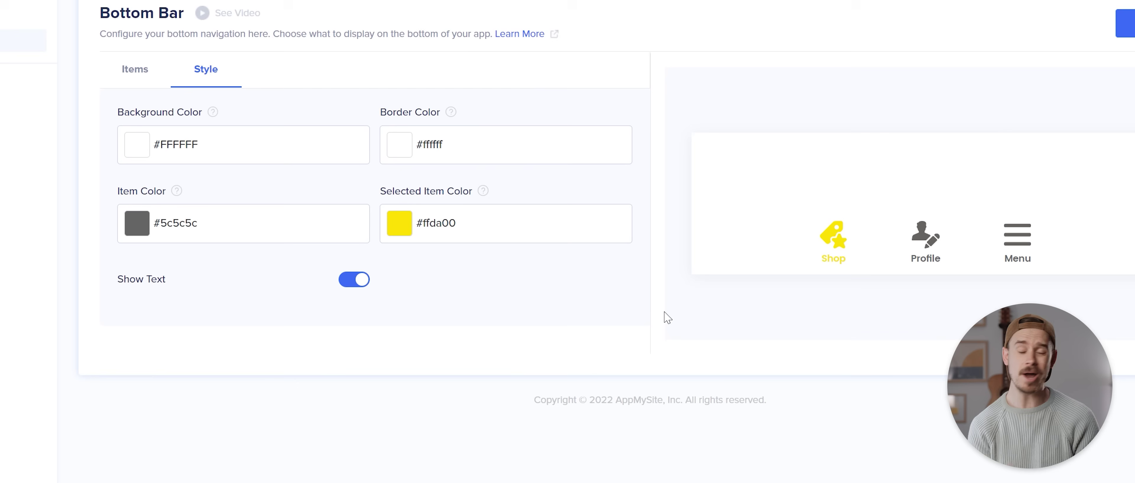
{"action": "left_click", "coordinate": [366, 284]}
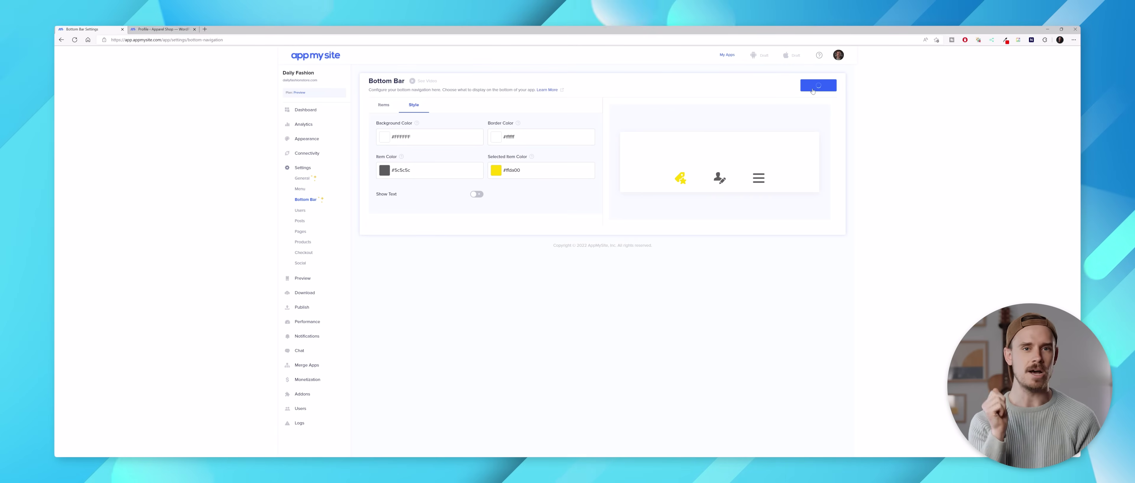
Step: Save the bottom bar settings and start the live Android preview
{"action": "left_click", "coordinate": [1128, 30]}
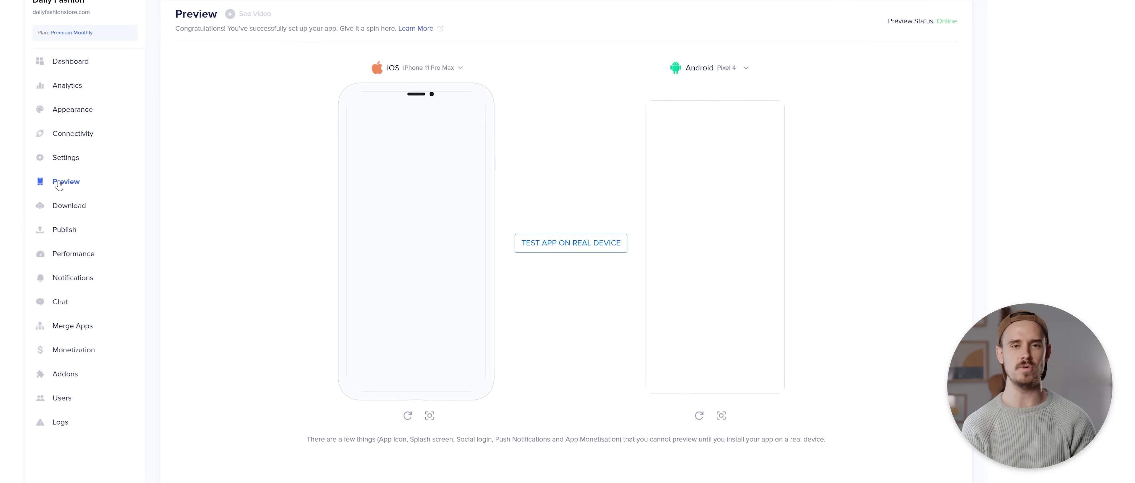
{"action": "left_click", "coordinate": [666, 202]}
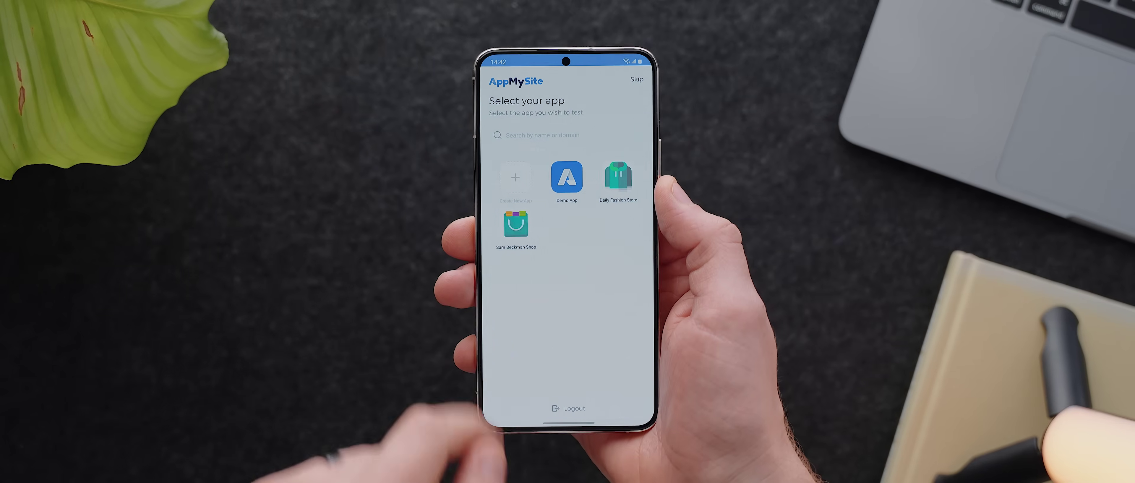
Step: Open Daily Fashion Store from the Select your app grid on the phone
{"action": "left_click", "coordinate": [566, 176]}
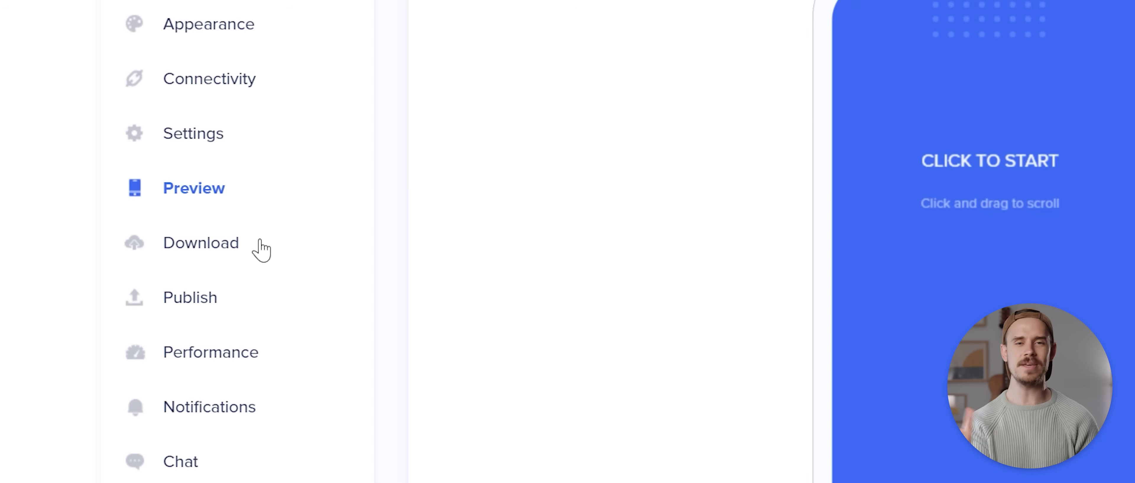
Step: Build the Android app from the Download page, confirming and launching the APK build
{"action": "left_click", "coordinate": [261, 251]}
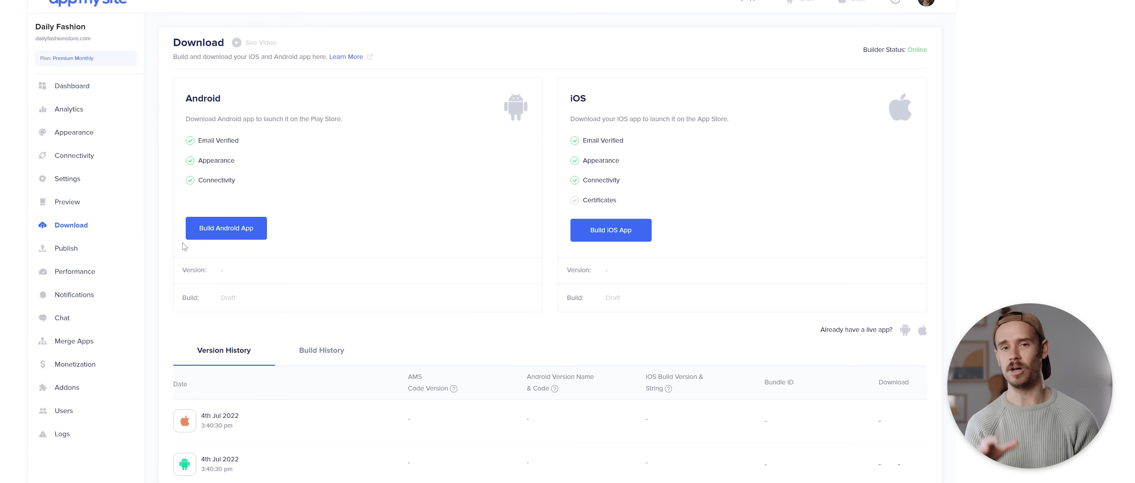
{"action": "left_click", "coordinate": [210, 236]}
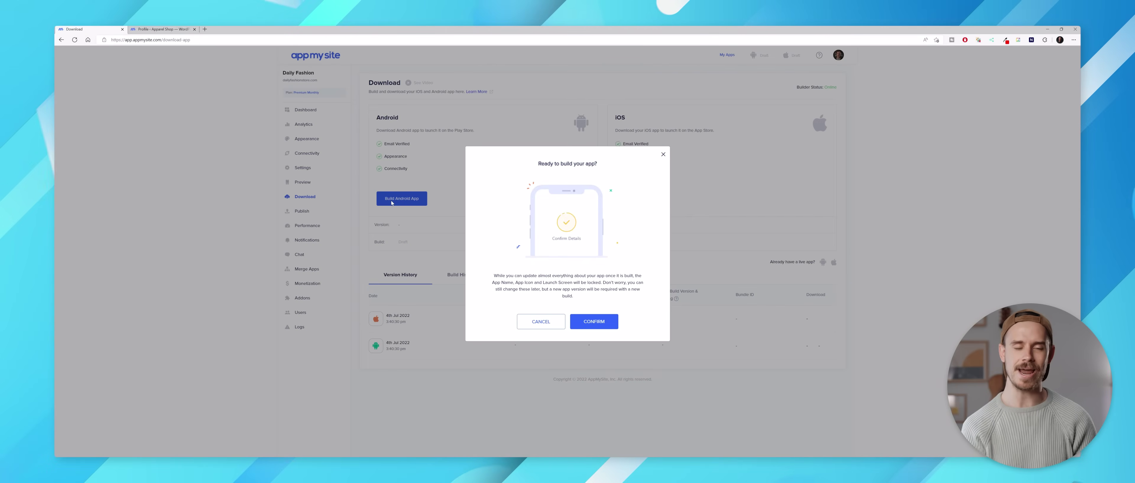
{"action": "left_click", "coordinate": [585, 320]}
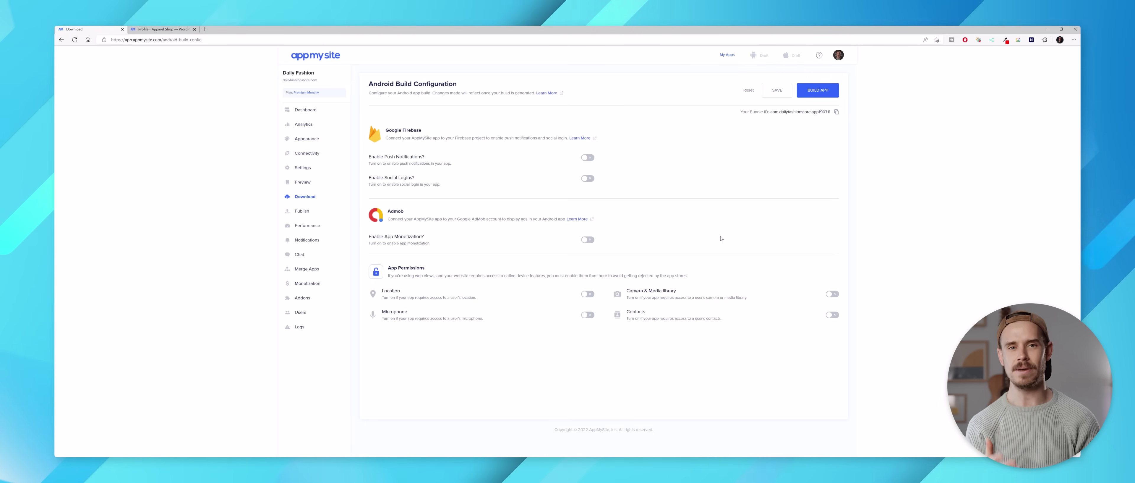
{"action": "left_click", "coordinate": [815, 91]}
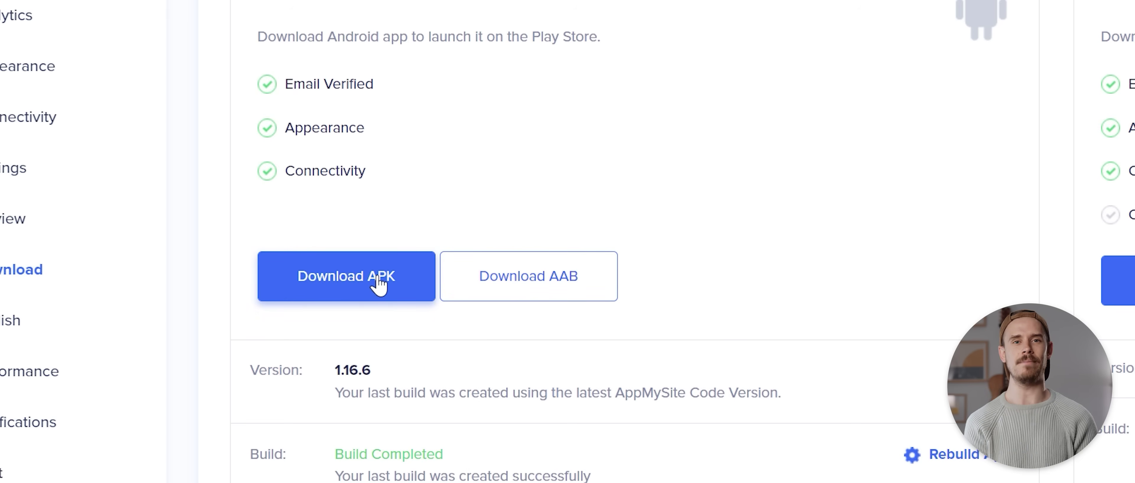
Step: Download the built Android APK
{"action": "left_click", "coordinate": [378, 284]}
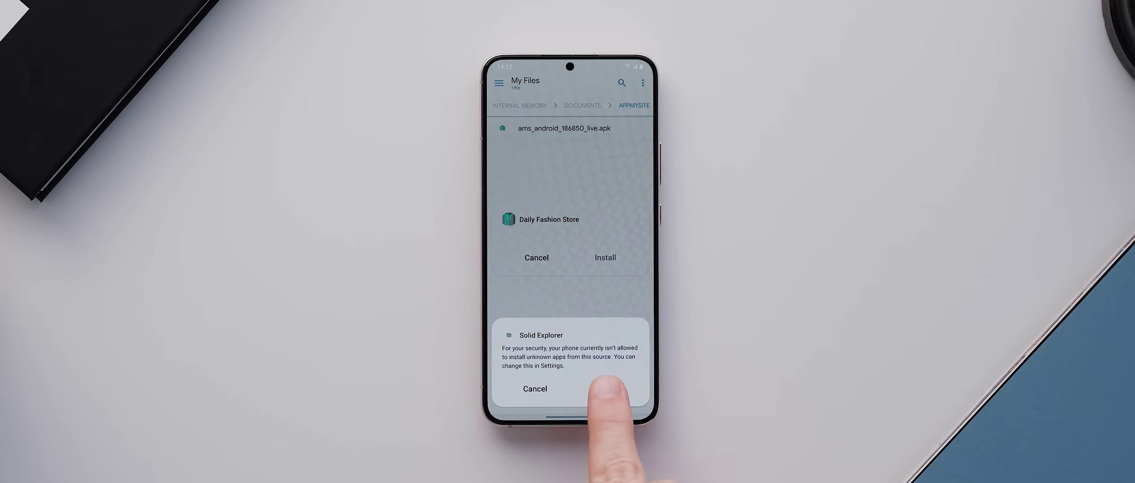
Step: Allow Solid Explorer to install unknown apps, then install and open Daily Fashion Store
{"action": "left_click", "coordinate": [607, 387]}
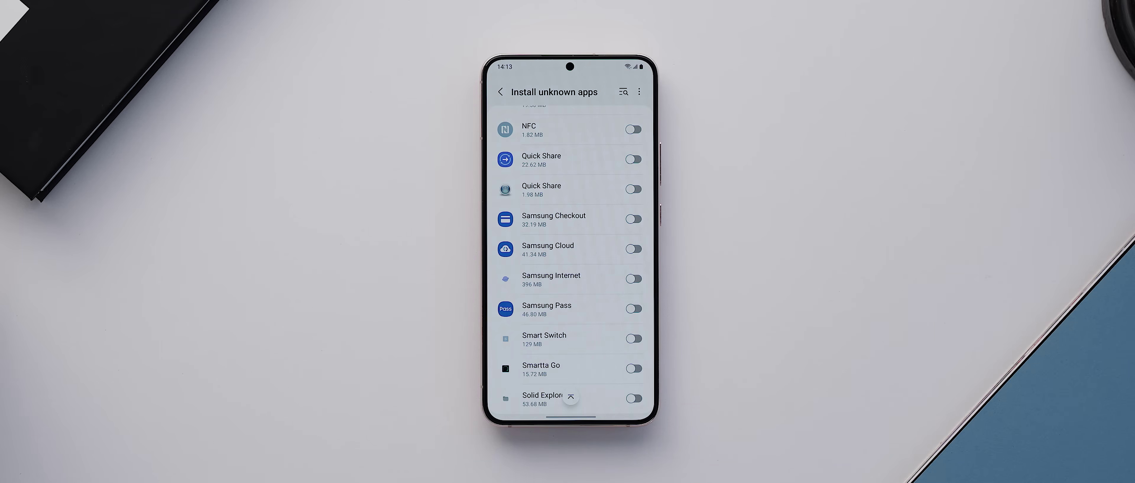
{"action": "left_click_drag", "start_coordinate": [600, 296], "coordinate": [620, 216]}
{"action": "left_click", "coordinate": [634, 266]}
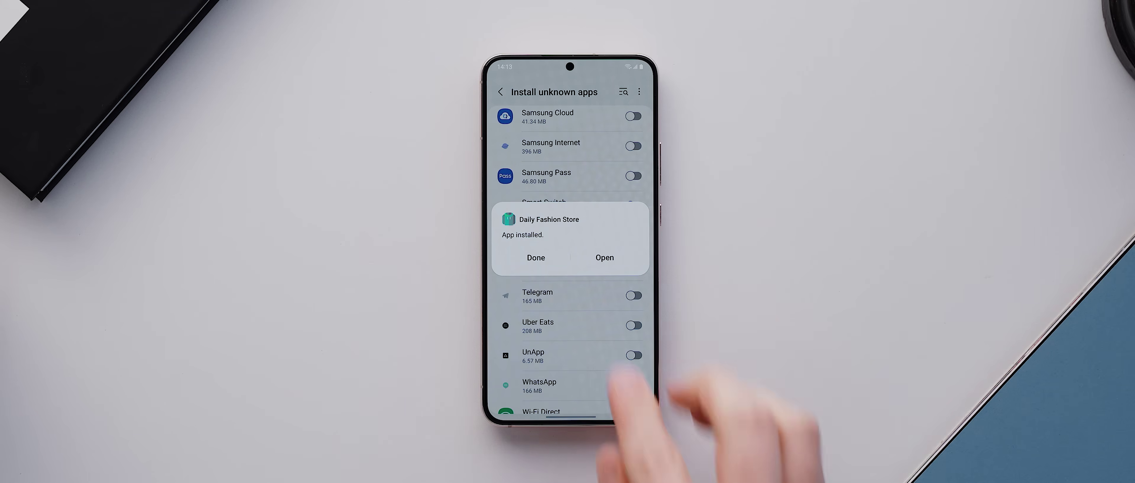
{"action": "left_click", "coordinate": [605, 258]}
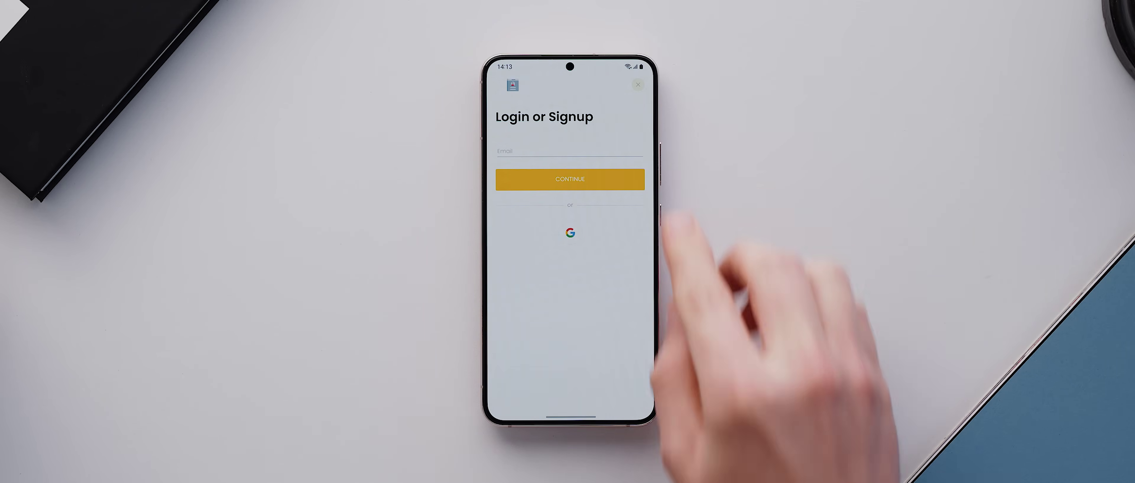
Step: Skip login, browse the Home products, and open the Burberry Furlong Icon Crew Sweater
{"action": "left_click", "coordinate": [638, 84]}
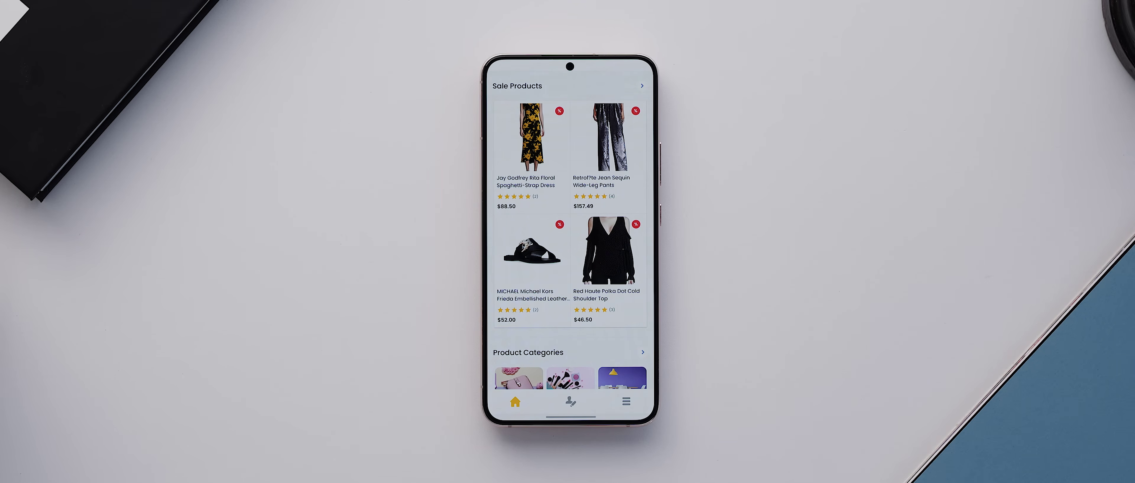
{"action": "scroll", "coordinate": [617, 265], "scroll_direction": "down", "scroll_amount": 5}
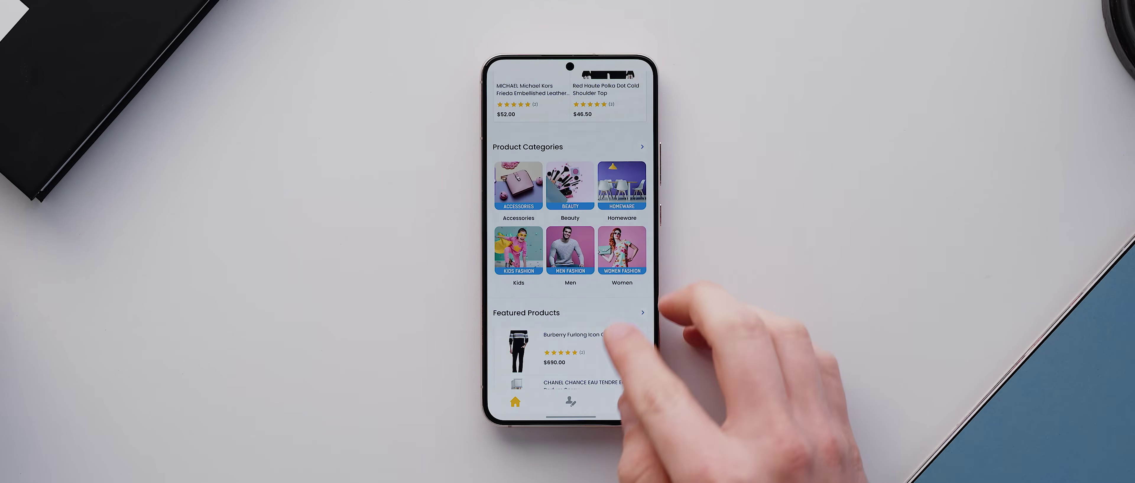
{"action": "scroll", "coordinate": [608, 229], "scroll_direction": "down", "scroll_amount": 5}
{"action": "left_click", "coordinate": [593, 172]}
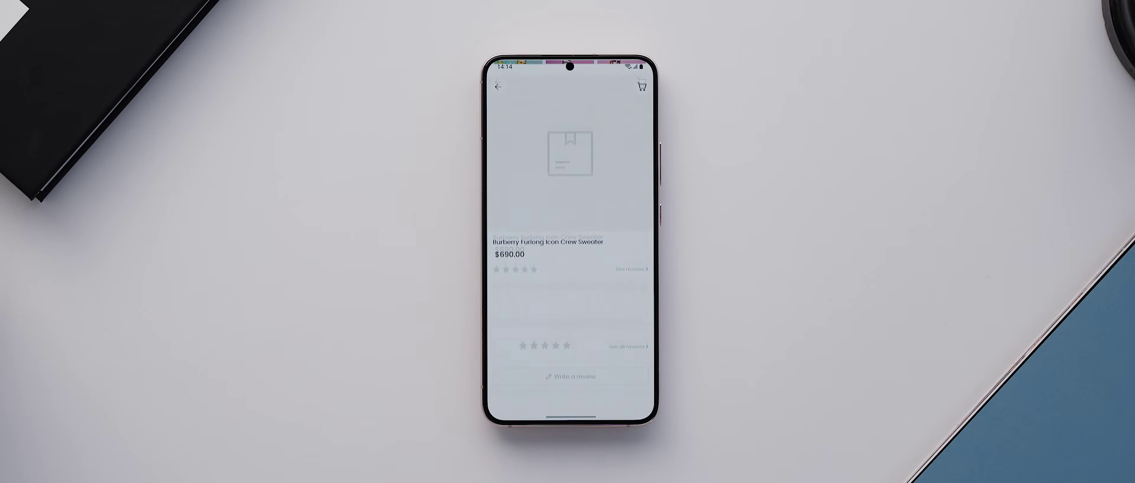
Step: View the sweater's photos, add it to cart, and go to My Account
{"action": "scroll", "coordinate": [582, 352], "scroll_direction": "down", "scroll_amount": 3}
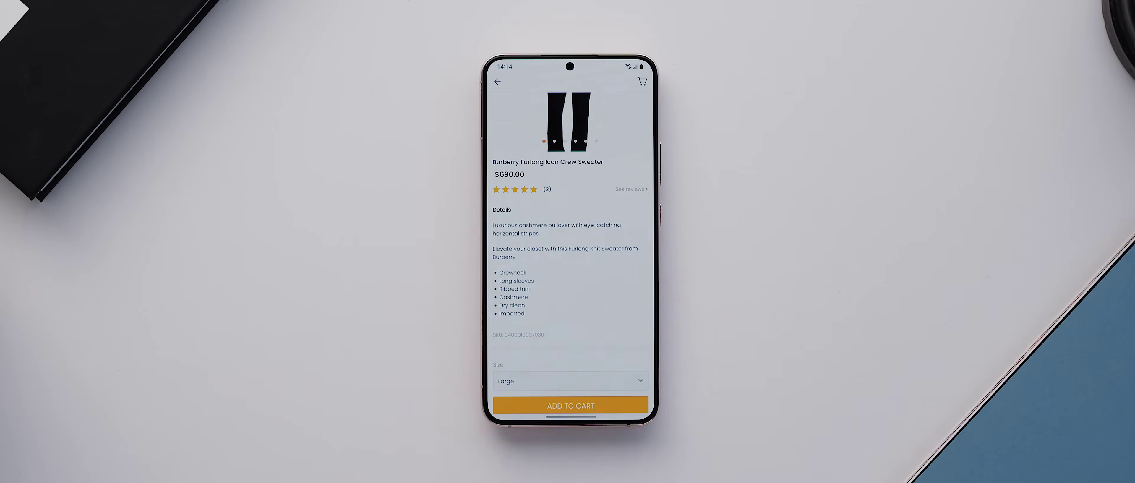
{"action": "left_click", "coordinate": [570, 132]}
{"action": "left_click_drag", "start_coordinate": [626, 317], "coordinate": [529, 317]}
{"action": "left_click", "coordinate": [637, 93]}
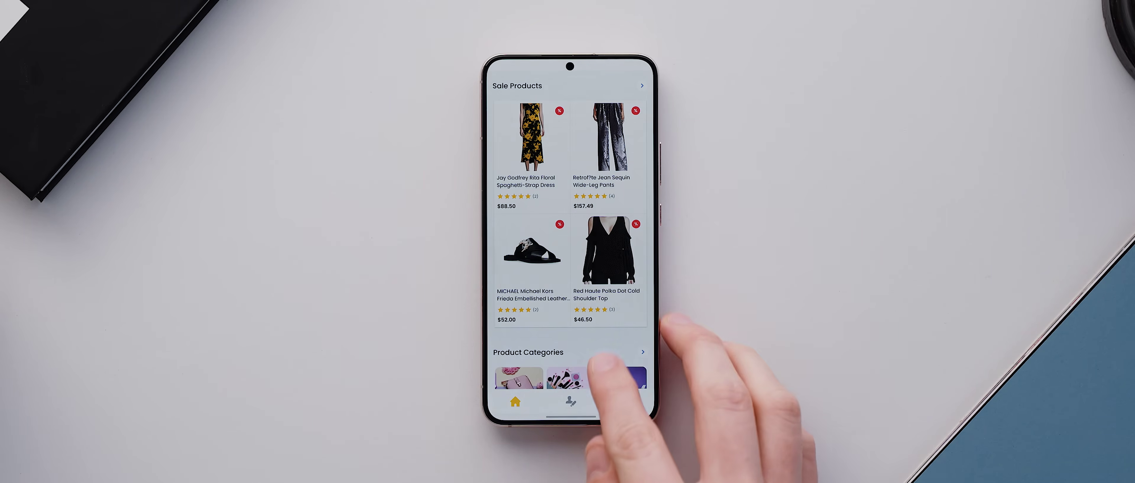
{"action": "scroll", "coordinate": [602, 351], "scroll_direction": "down", "scroll_amount": 10}
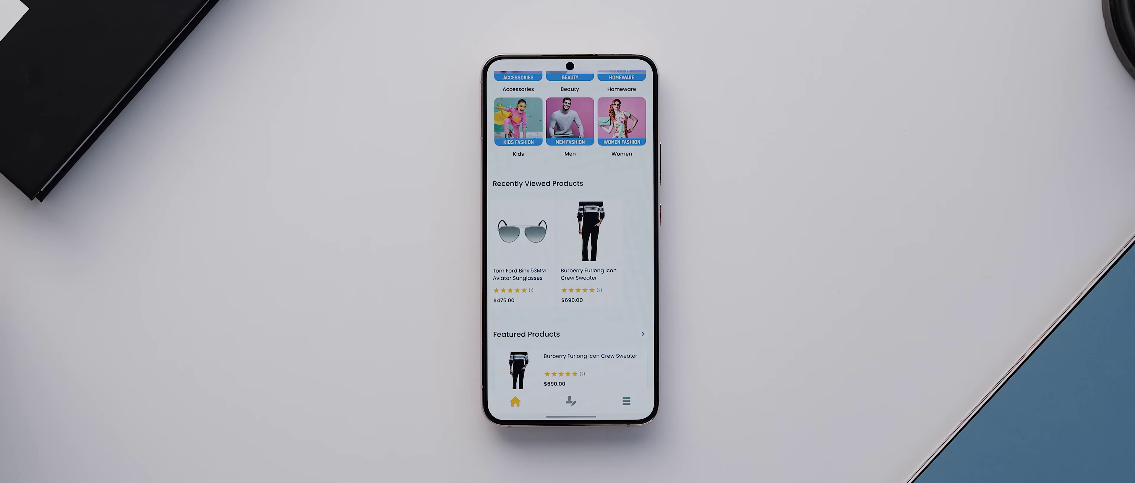
{"action": "left_click", "coordinate": [570, 401]}
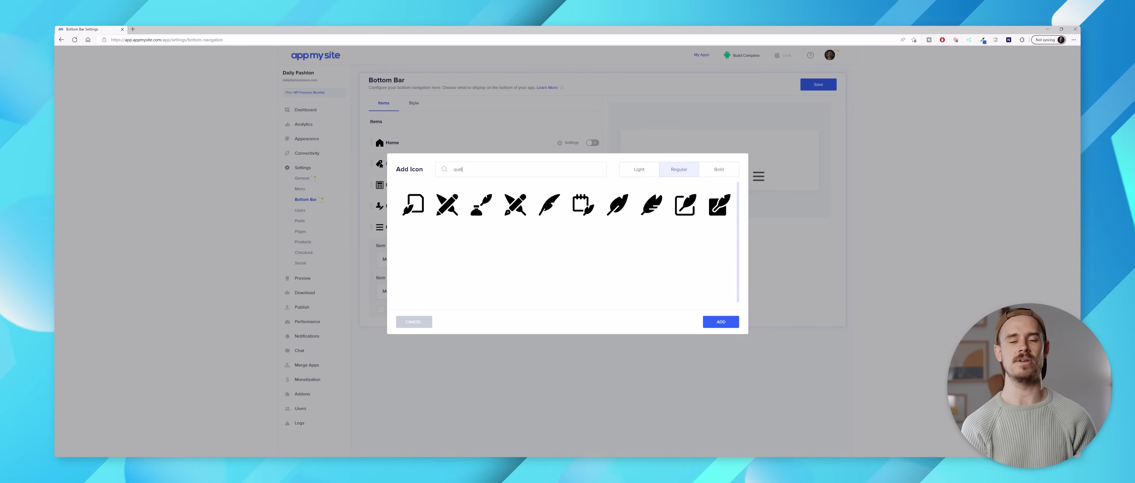
Step: Apply the quill icon to the Menu item, then bring up the phone's recent apps
{"action": "left_click", "coordinate": [651, 205]}
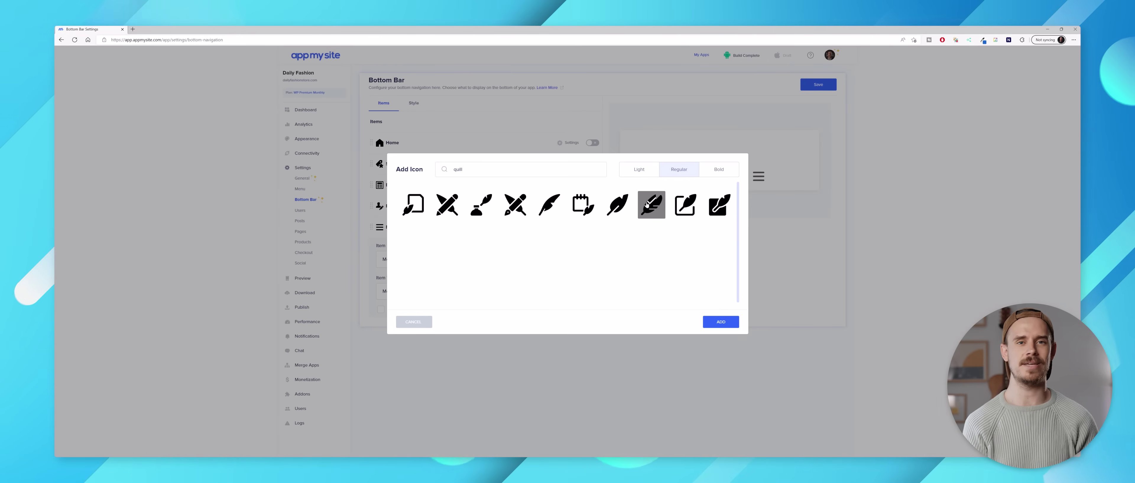
{"action": "left_click", "coordinate": [721, 321]}
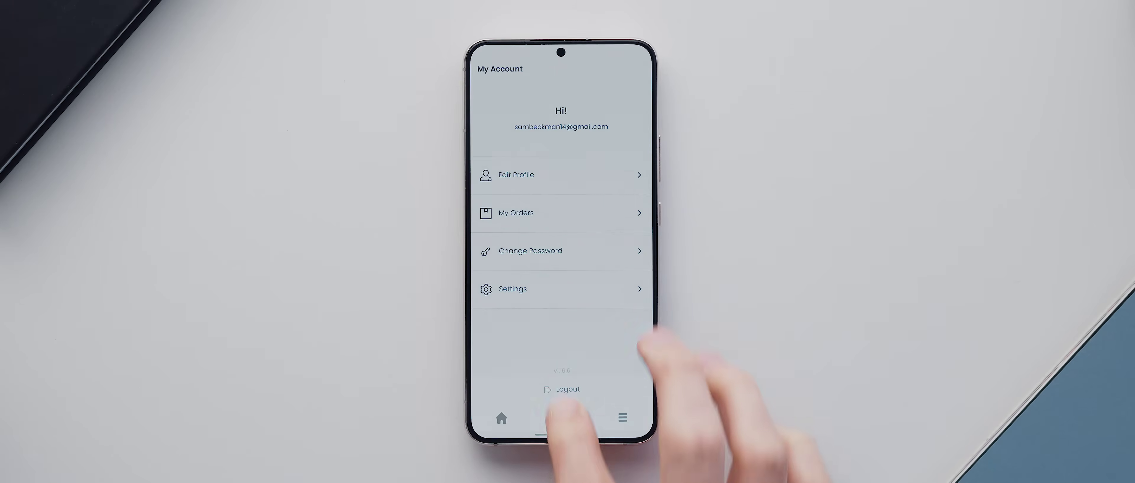
{"action": "left_click_drag", "start_coordinate": [564, 436], "coordinate": [577, 282]}
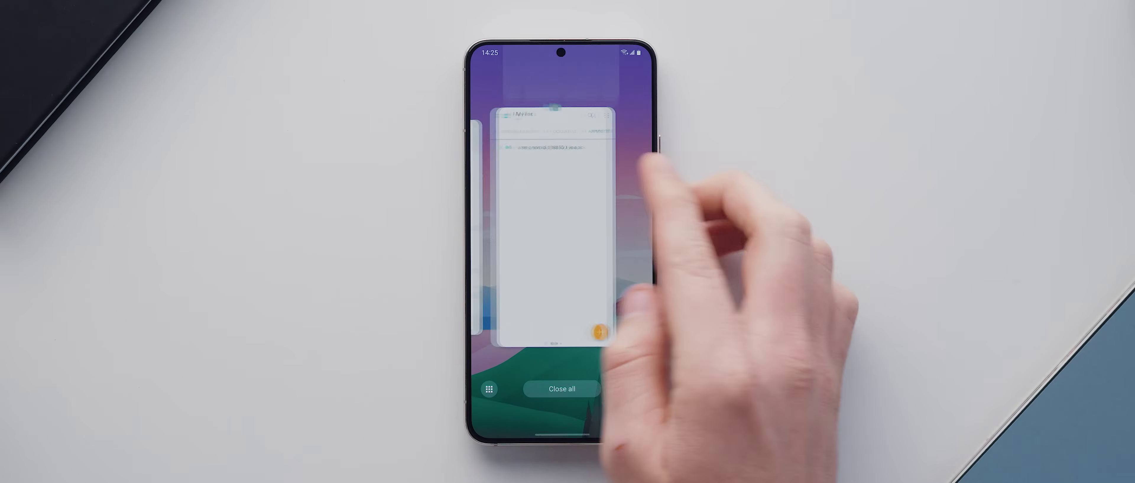
Step: Close all recent Android apps and bring up the app drawer to relaunch Daily Fashion Store
{"action": "left_click", "coordinate": [562, 390]}
{"action": "left_click_drag", "start_coordinate": [633, 335], "coordinate": [665, 242]}
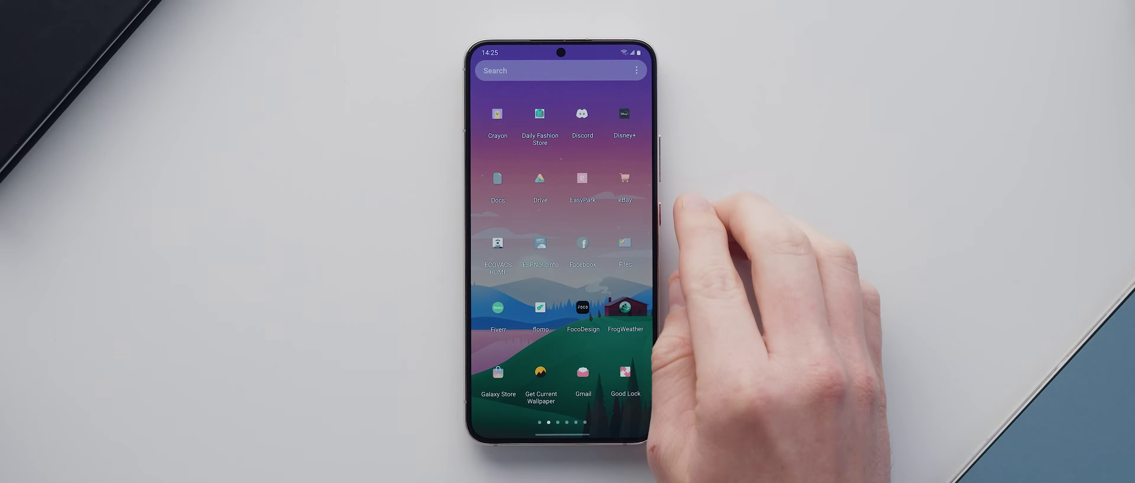